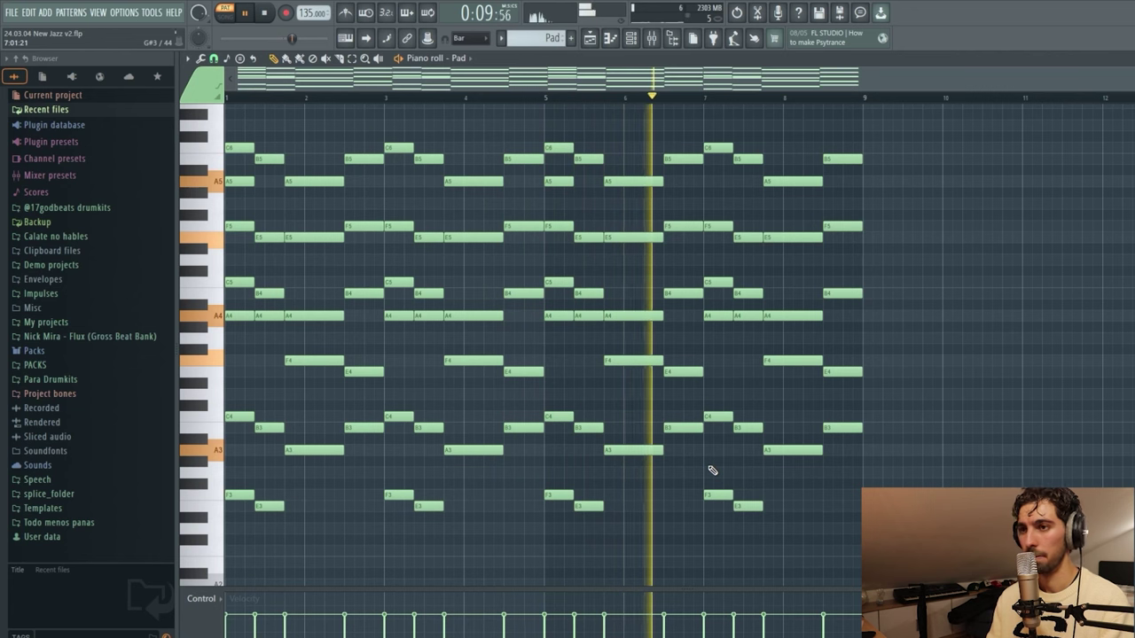
# Check the Pad clips in the playlist and listen to the Pad pattern's chords in the piano roll
pyautogui.press('space')
pyautogui.press('F5')
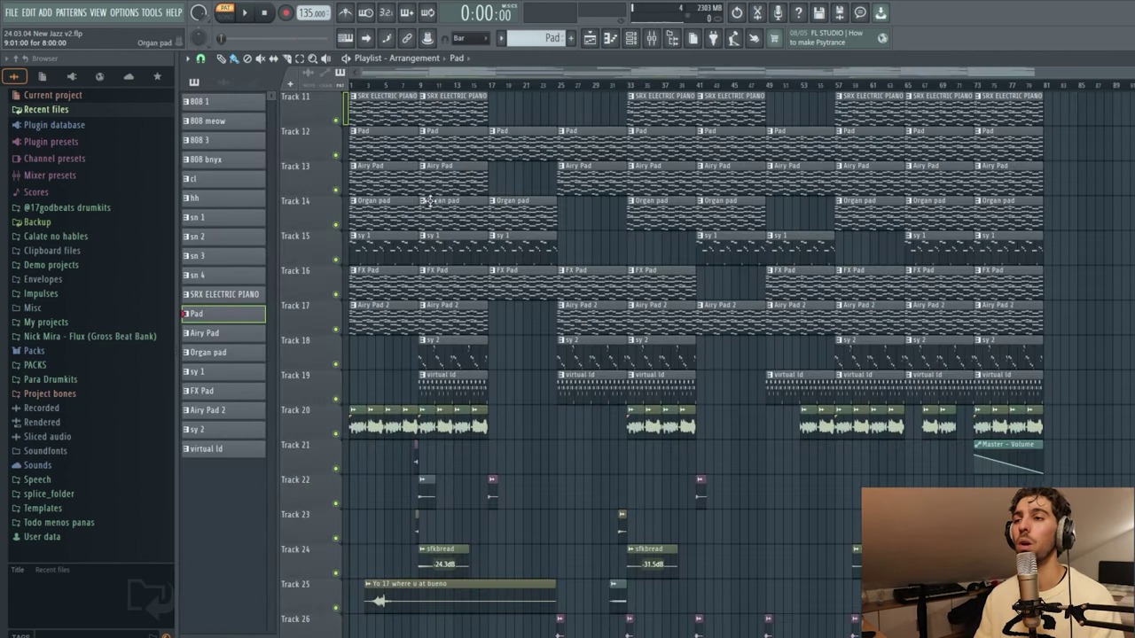
pyautogui.press('F7')
pyautogui.press('space')
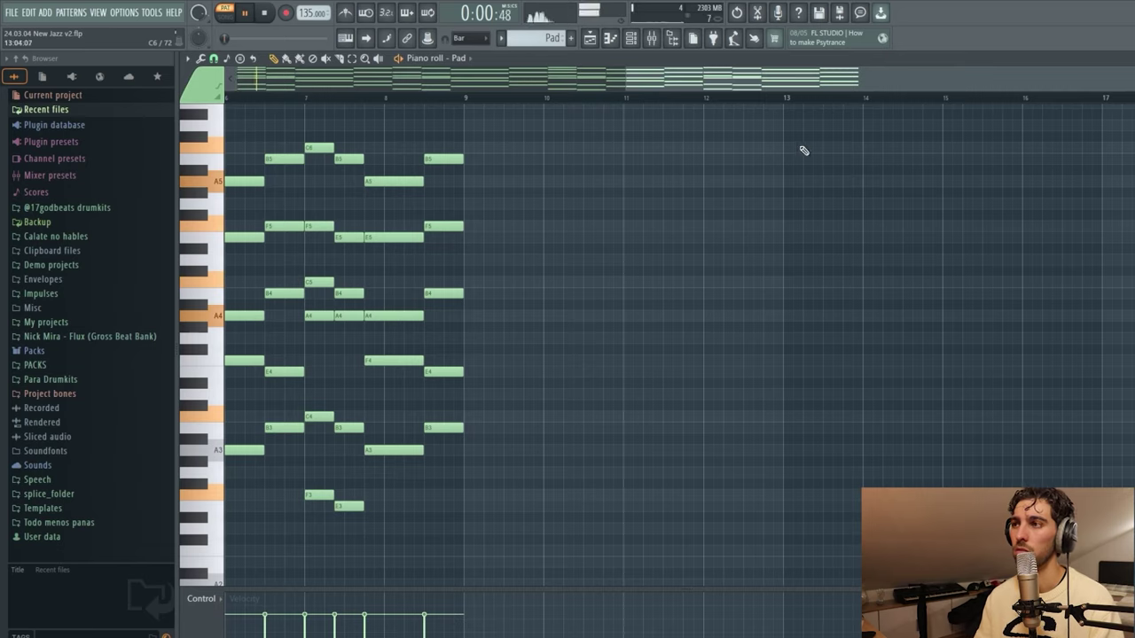
pyautogui.press('space')
# Open the Airy Pad channel's notes in the piano roll and listen to its chords
pyautogui.press('F6')
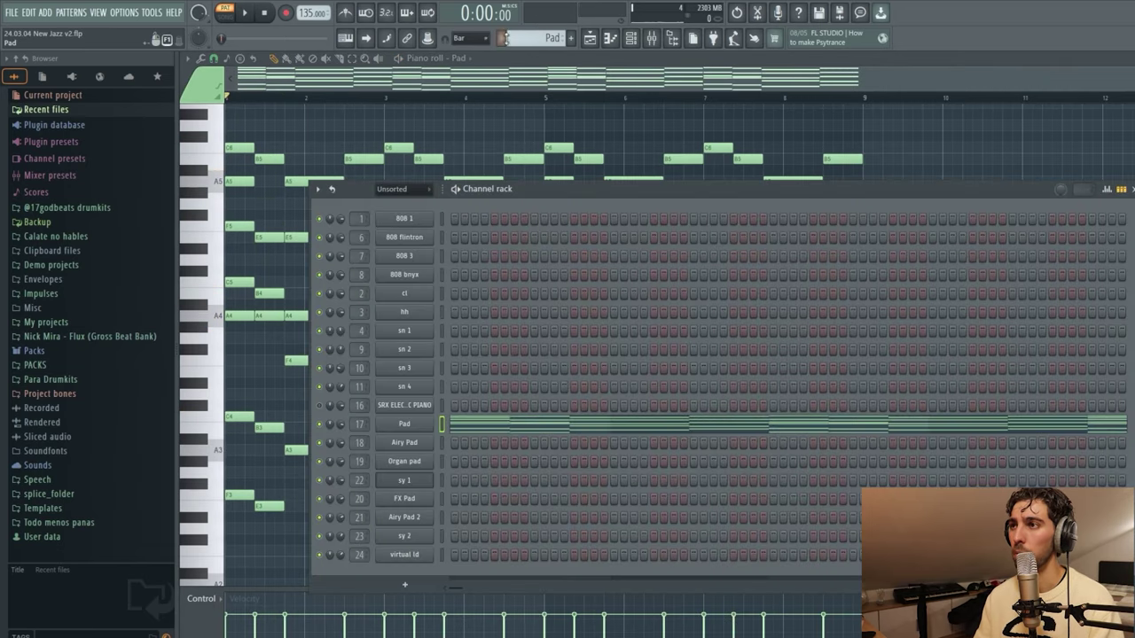
pyautogui.click(404, 442)
pyautogui.click(518, 438)
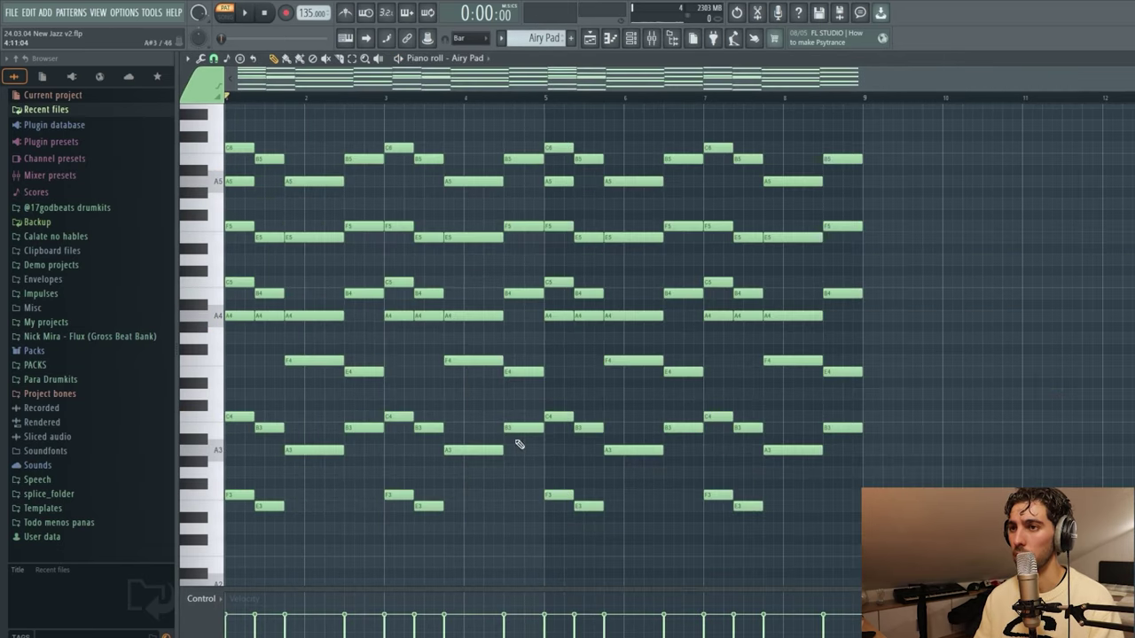
pyautogui.press('space')
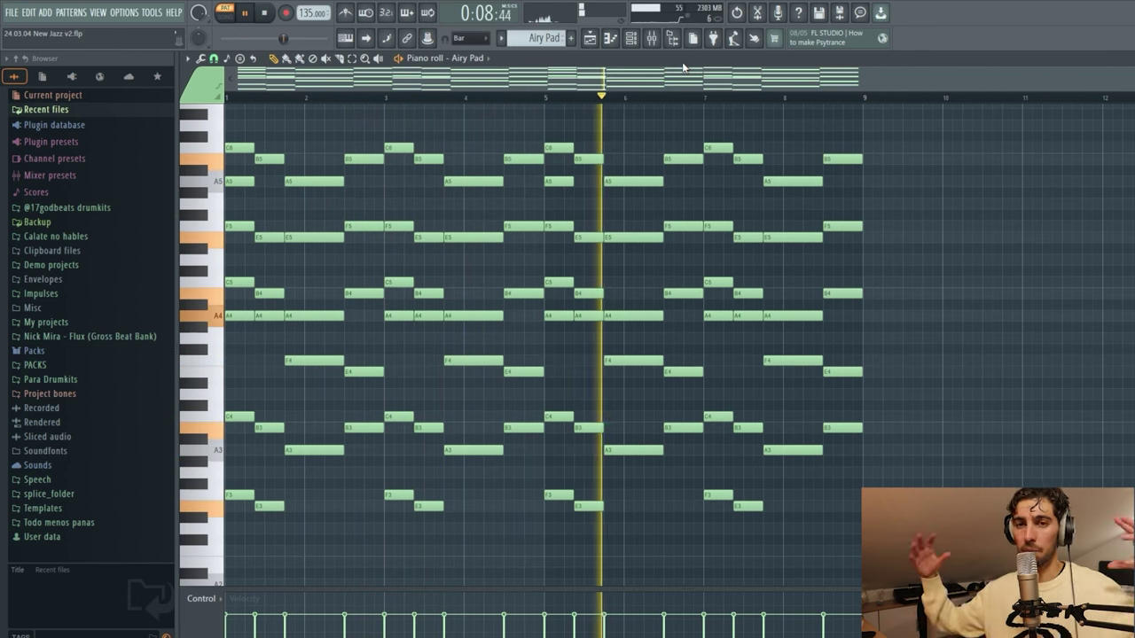
pyautogui.press('space')
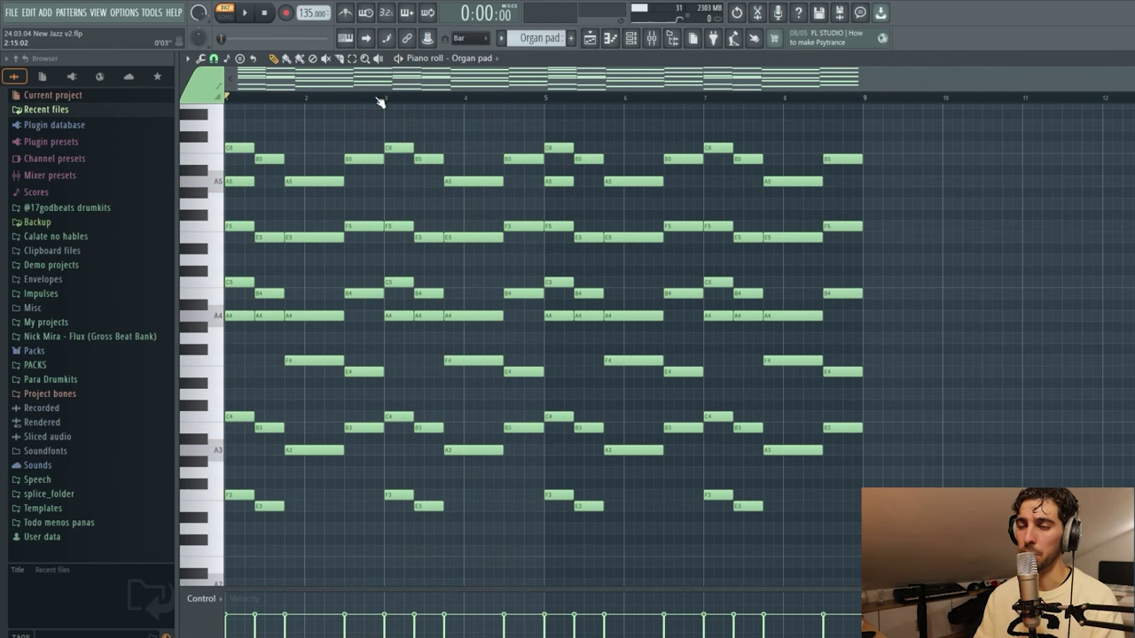
# Listen to the Organ pad, FX Pad and Airy Pad 2 patterns one after another in the piano roll
pyautogui.press('space')
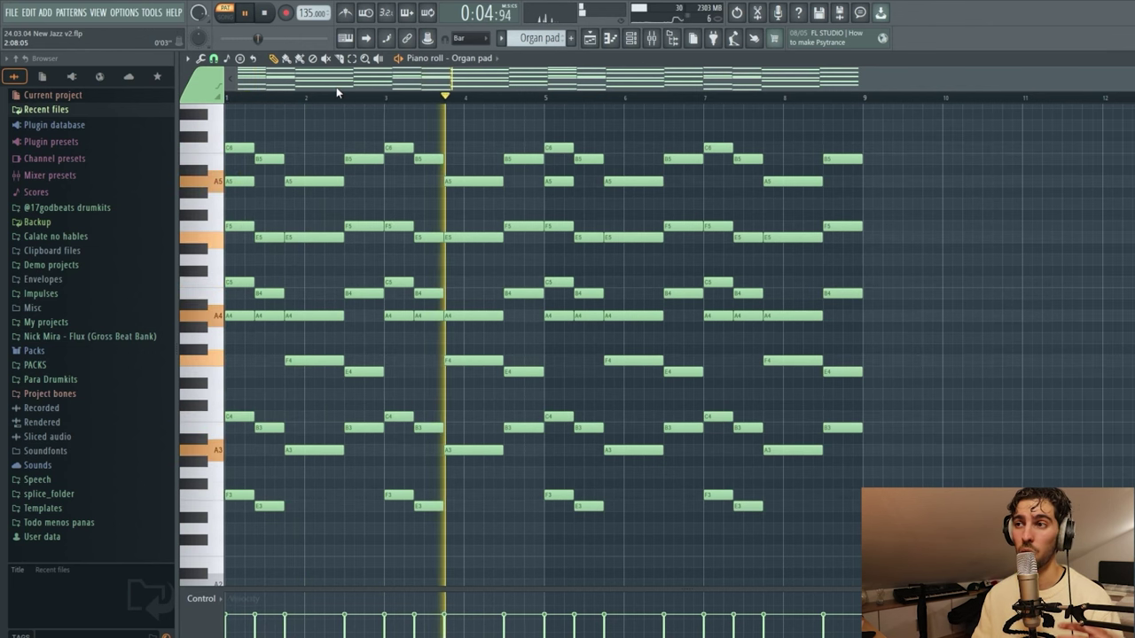
pyautogui.press('space')
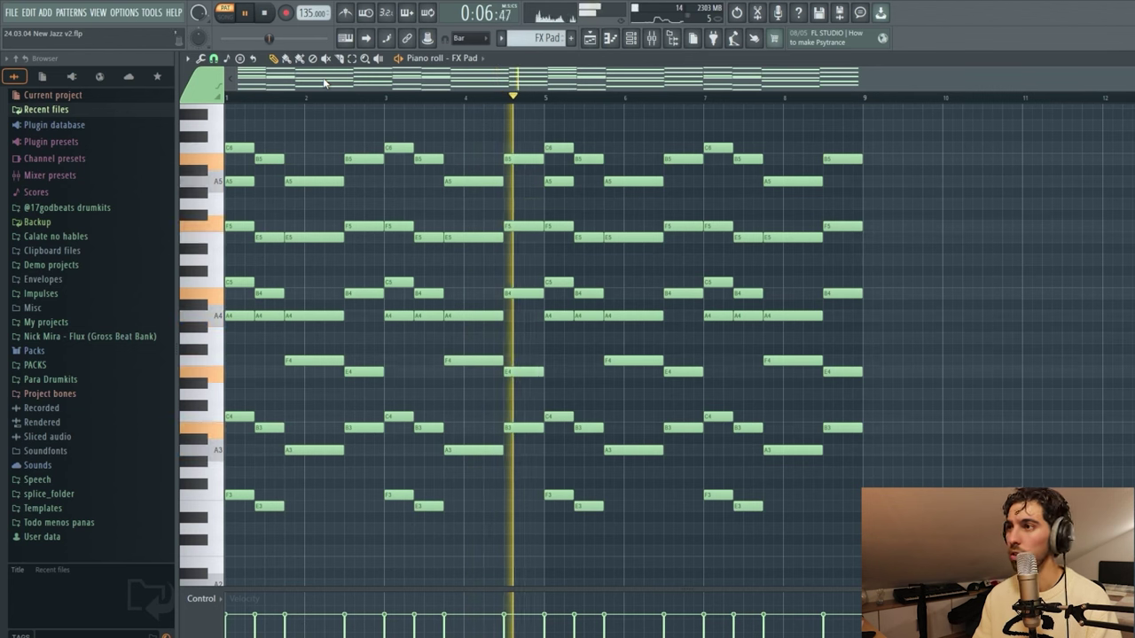
pyautogui.press('space')
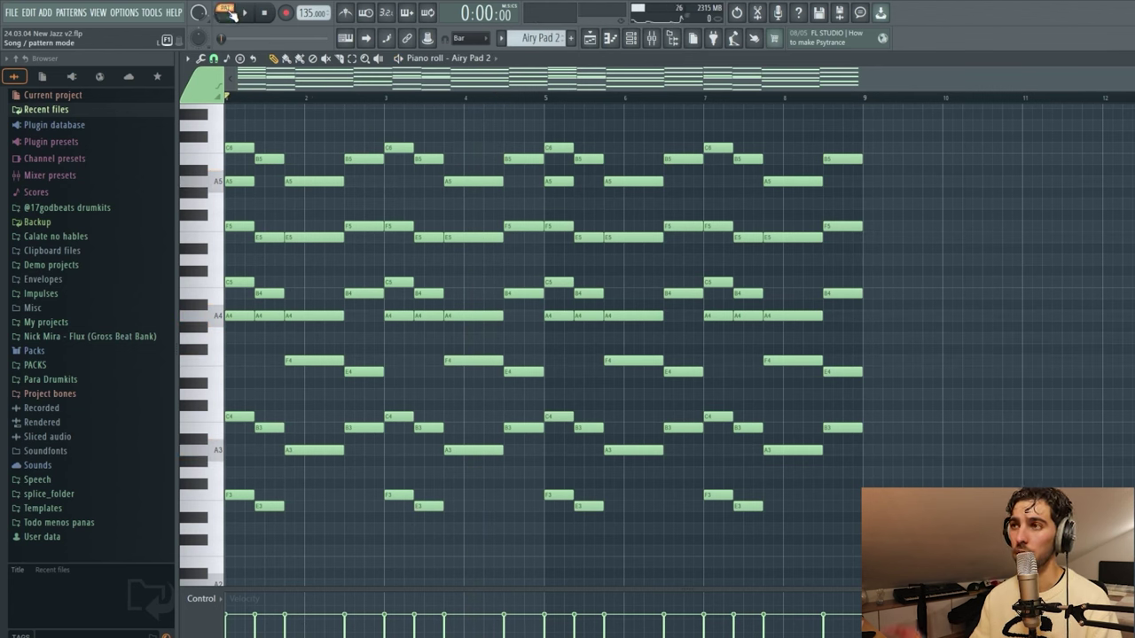
pyautogui.press('space')
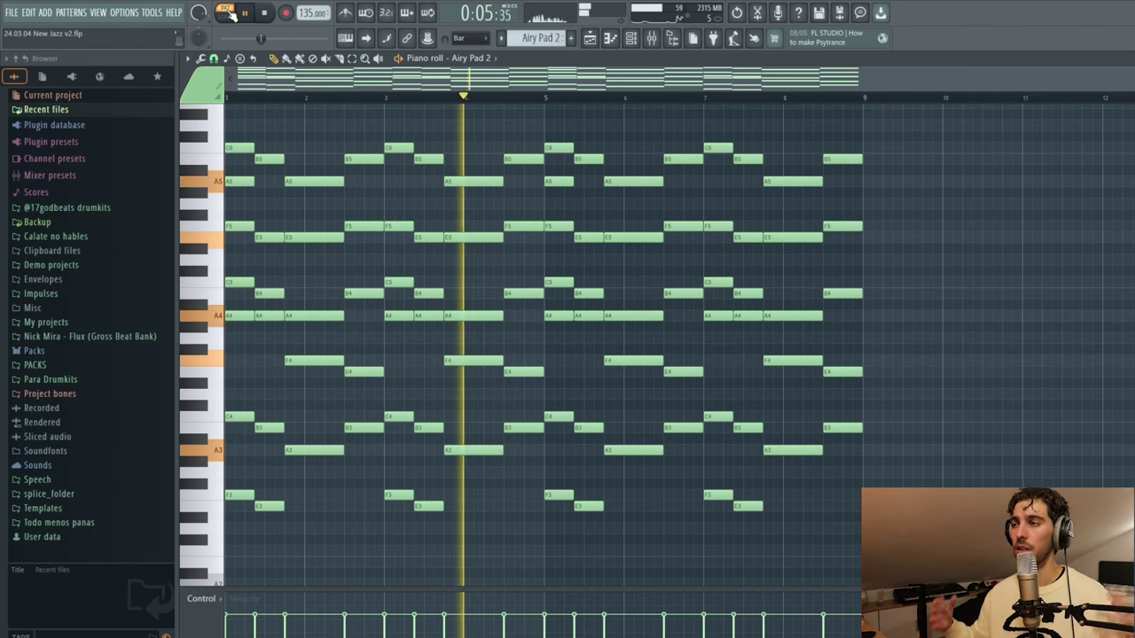
pyautogui.press('space')
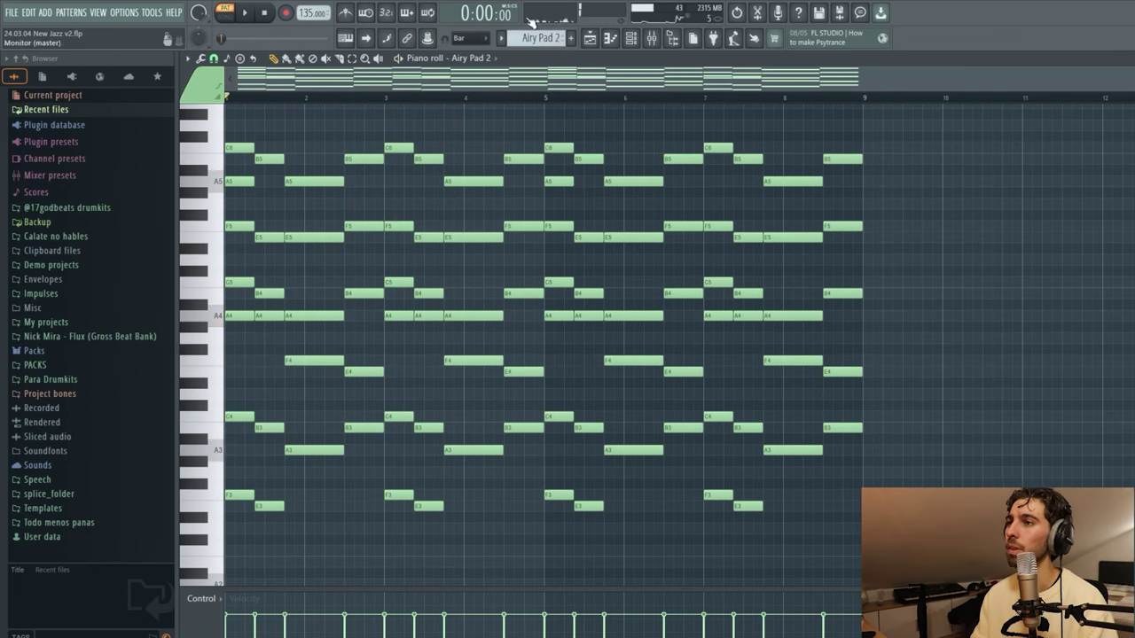
# Switch the playlist to song mode and listen to the piano and pad tracks together from the start
pyautogui.click(589, 39)
pyautogui.click(225, 14)
pyautogui.press('space')
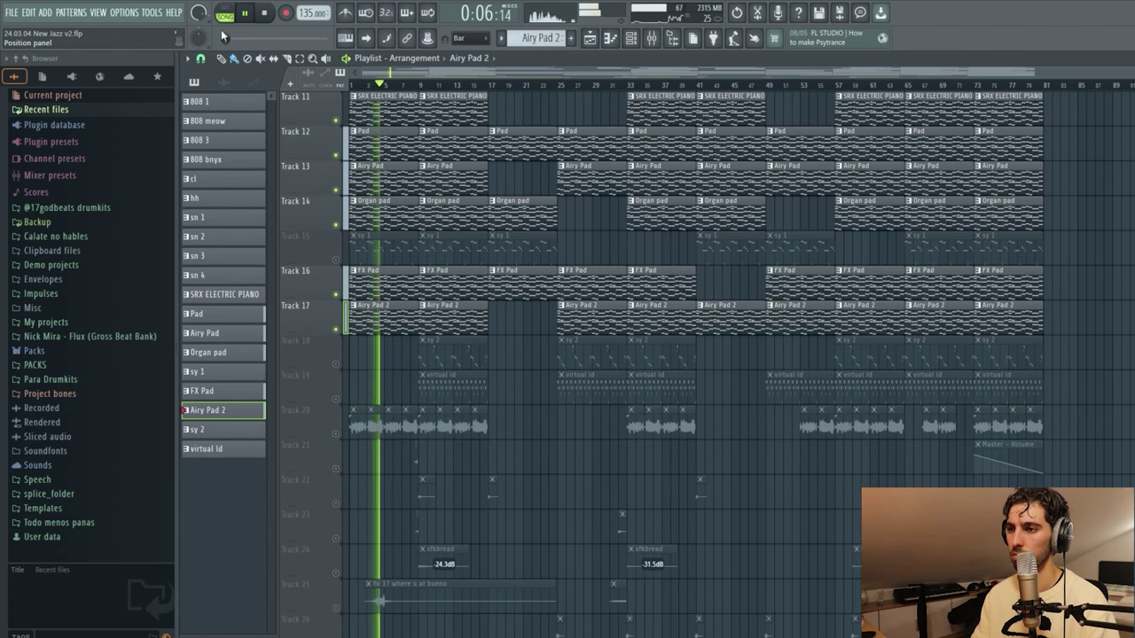
pyautogui.press('space')
# Solo the audio loop on Track 20 for playback and select its OS_LLS_130_A#m_Arabian_Night insert in the mixer
pyautogui.scroll(-3, 425, 253)
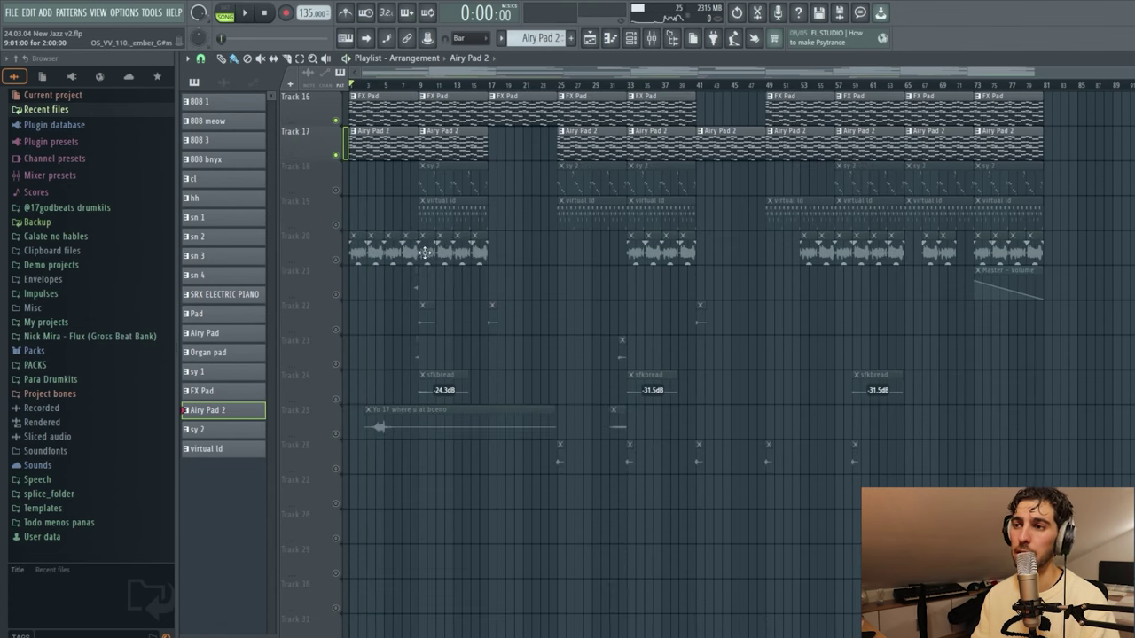
pyautogui.rightClick(337, 261)
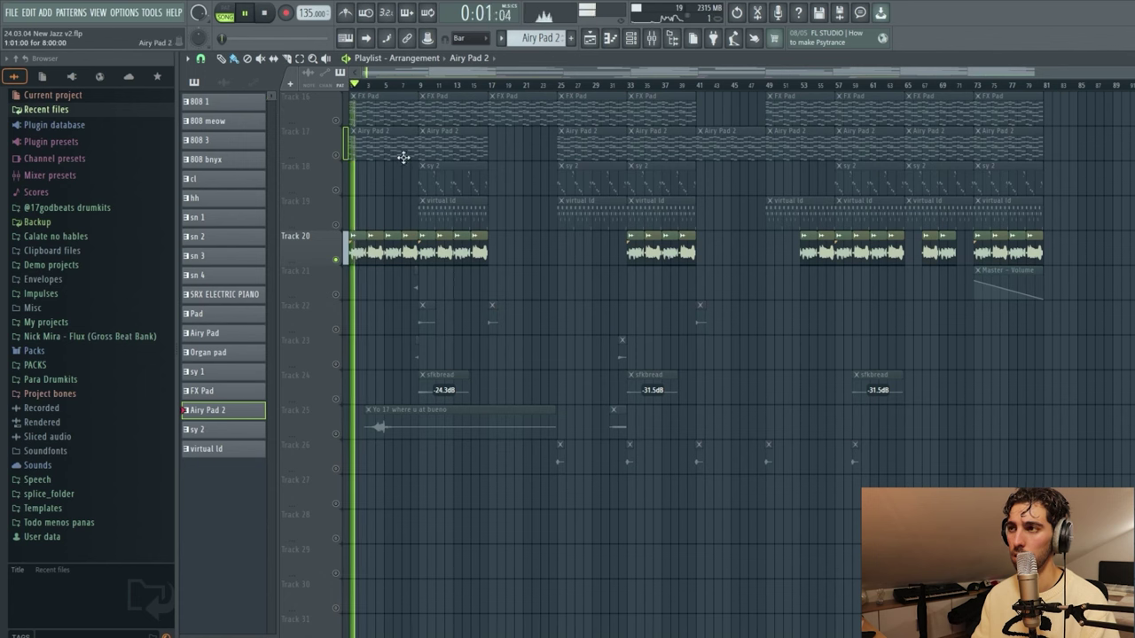
pyautogui.click(651, 38)
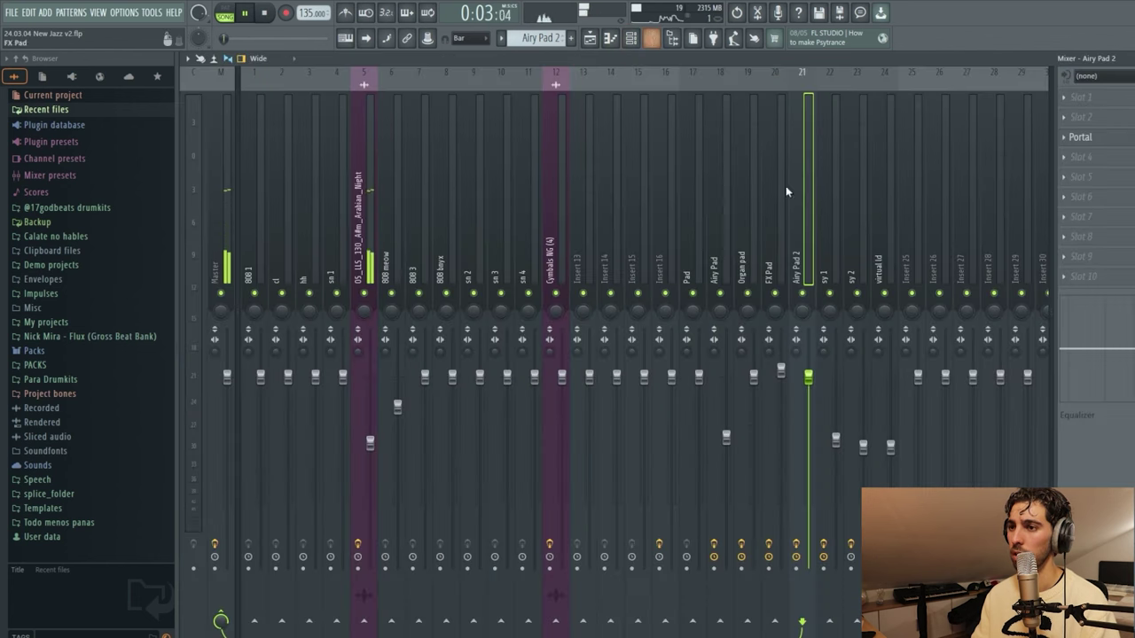
pyautogui.click(370, 181)
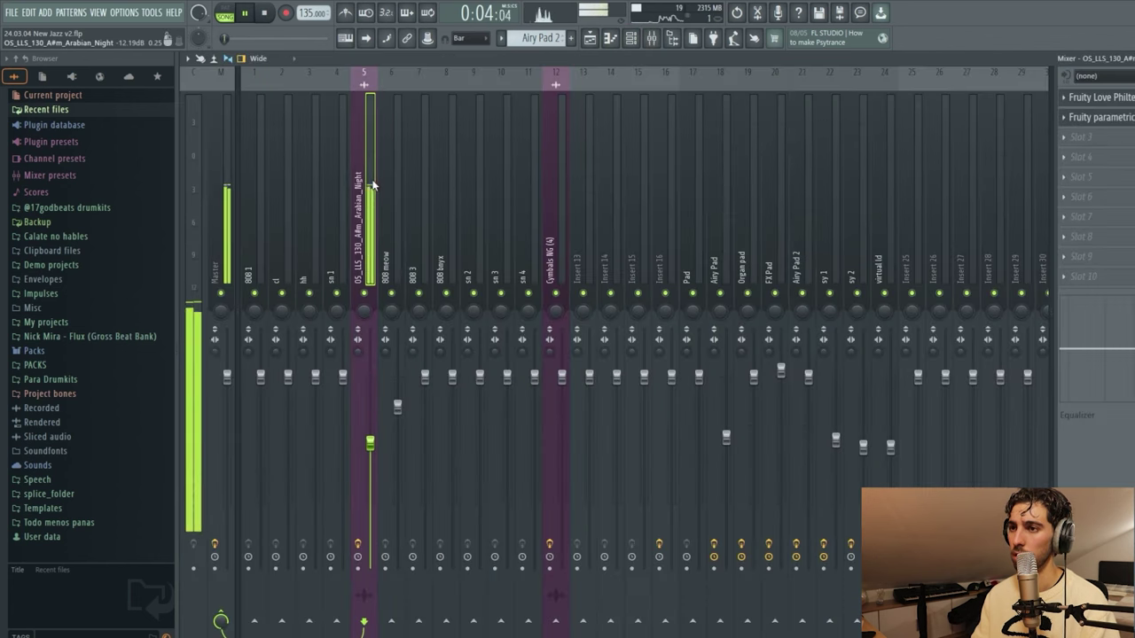
# Review the loop insert's Fruity Love Philter and set the high-pass band of its Fruity parametric EQ 2 to about 118 Hz
pyautogui.click(1123, 99)
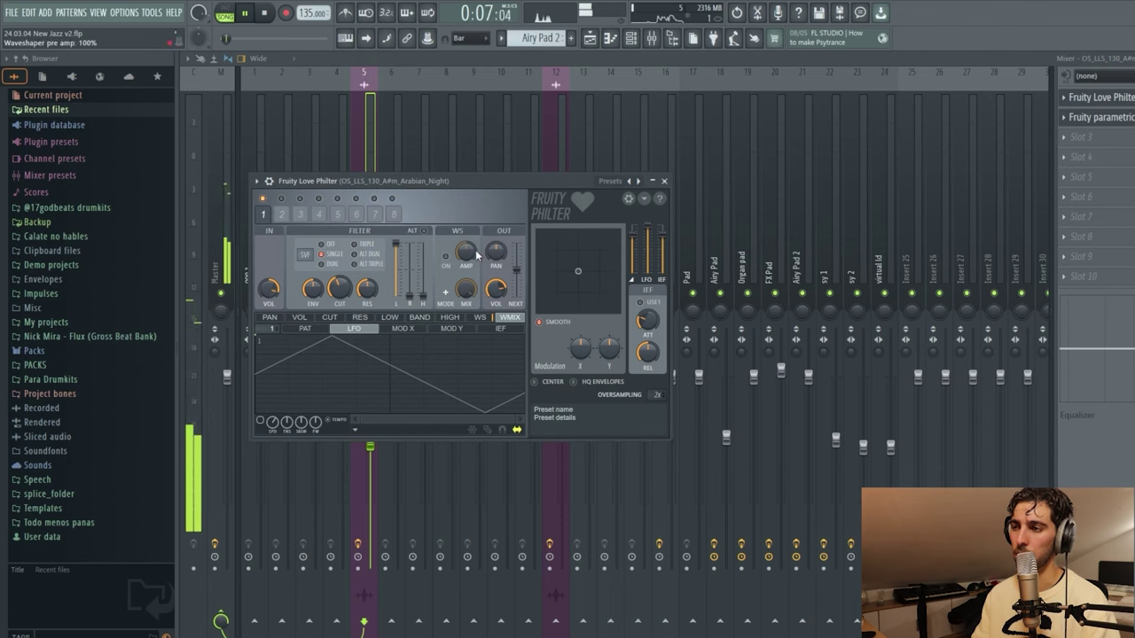
pyautogui.click(1102, 118)
pyautogui.moveTo(347, 304); pyautogui.dragTo(353, 304)
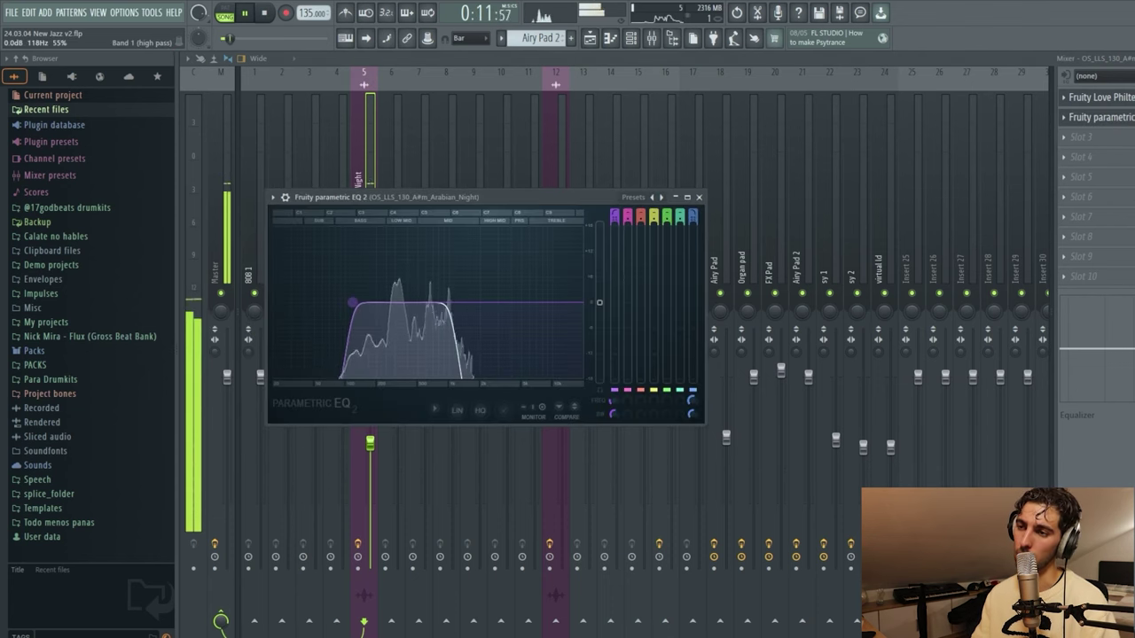
pyautogui.click(699, 198)
# Open the sy 1 clip on Track 15 in the piano roll and listen to parts of its melody
pyautogui.press('F5')
pyautogui.press('space')
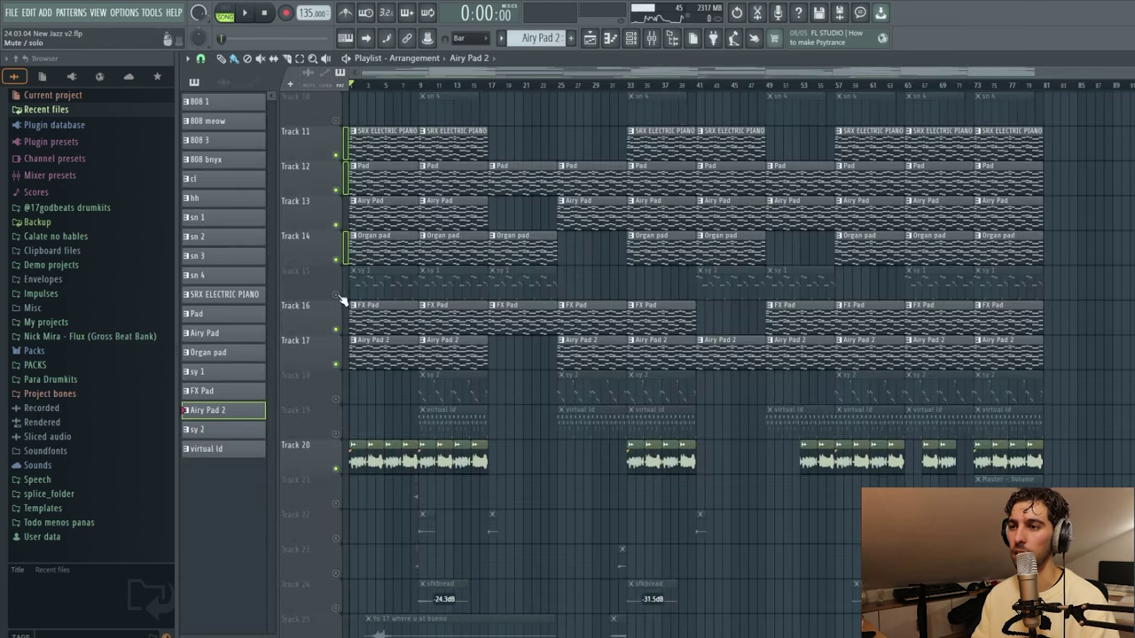
pyautogui.doubleClick(360, 284)
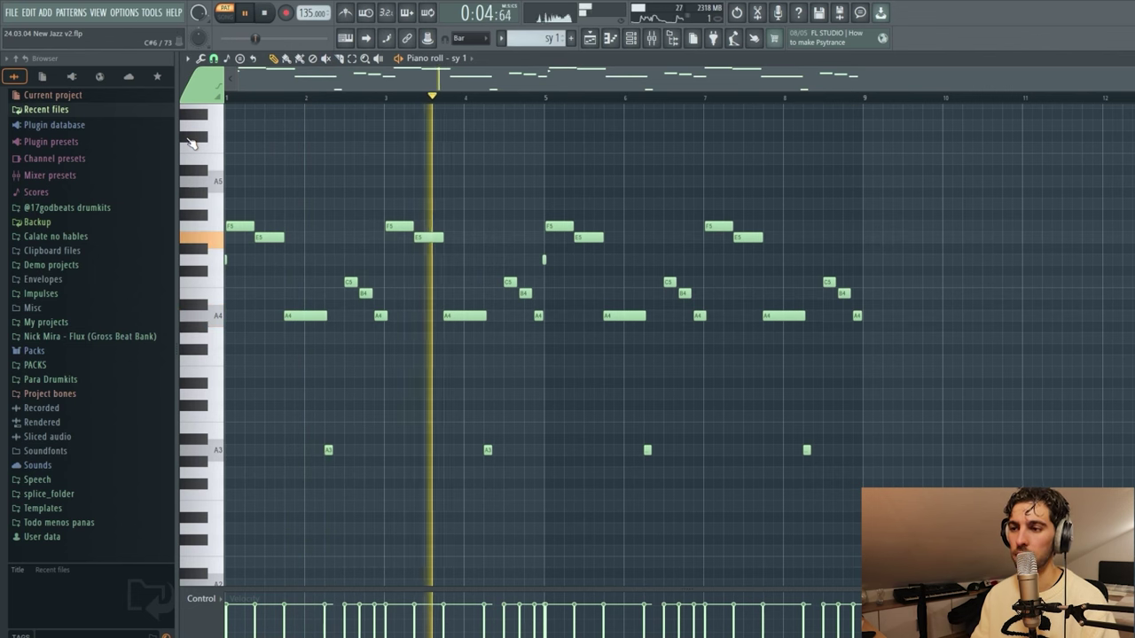
pyautogui.press('space')
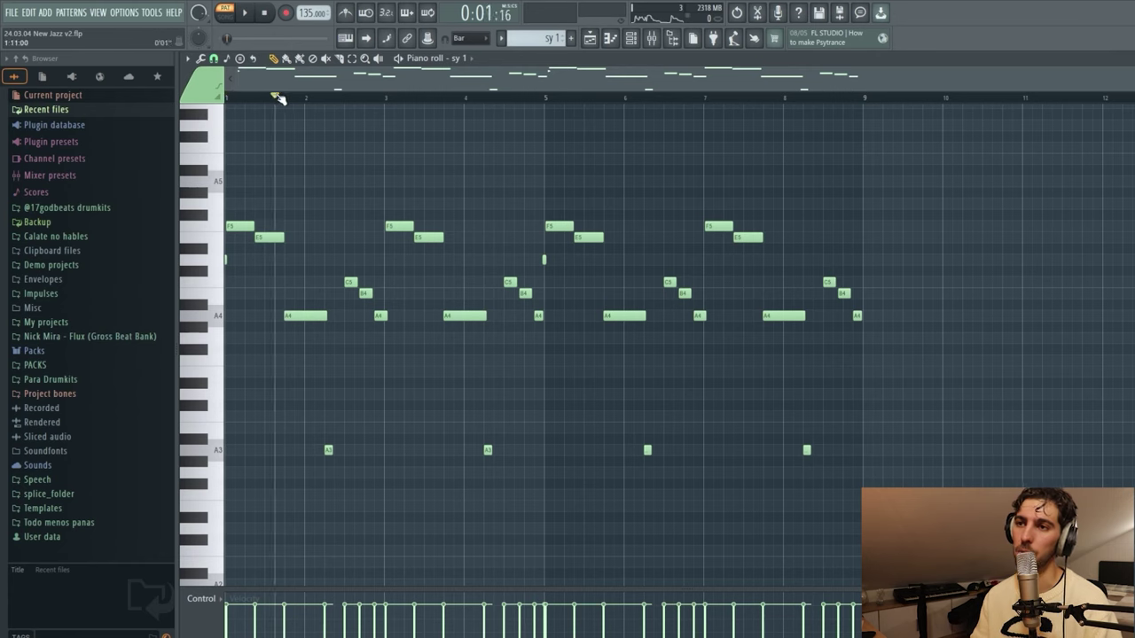
pyautogui.press('space')
pyautogui.scroll(3, 482, 101)
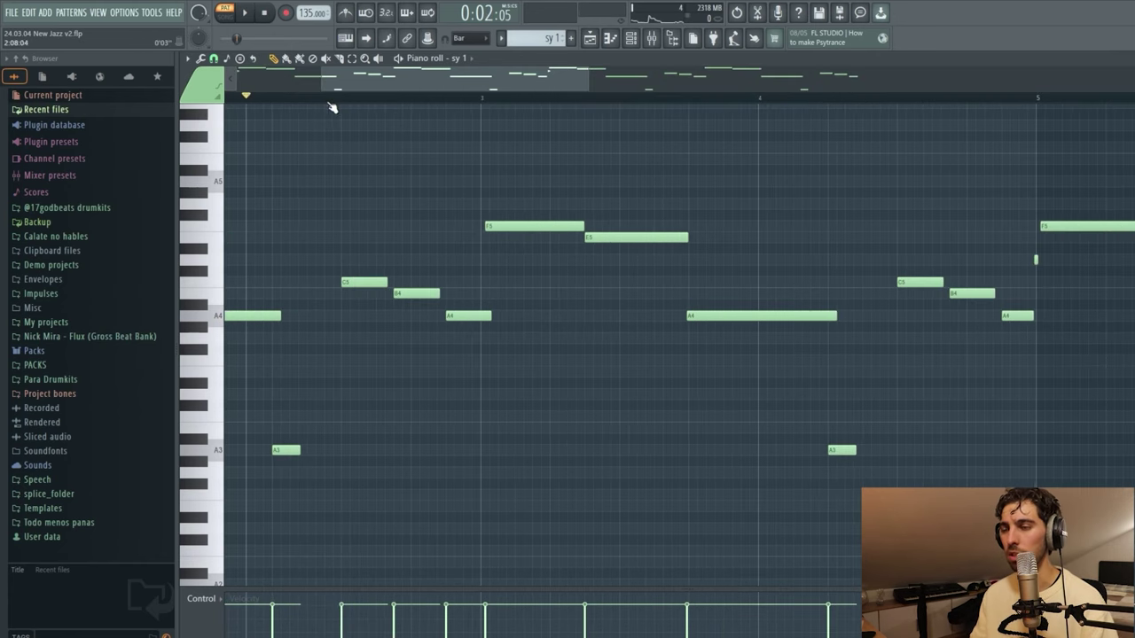
pyautogui.click(326, 101)
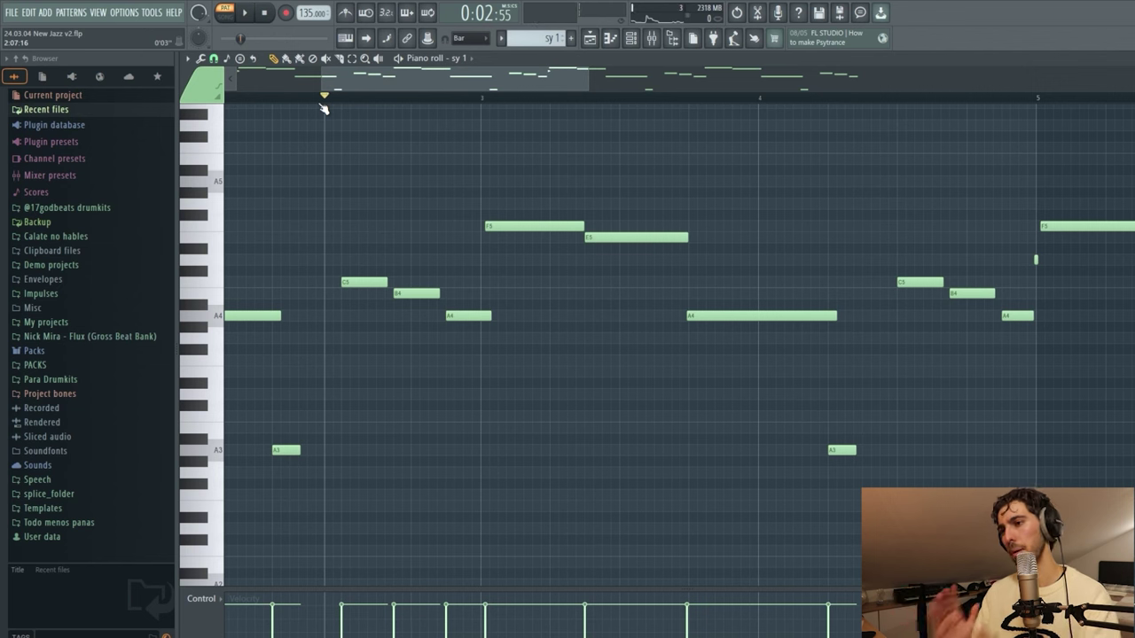
# Open the sy 2 clip on Track 18 in the piano roll and listen to its melody across several bars
pyautogui.click(591, 38)
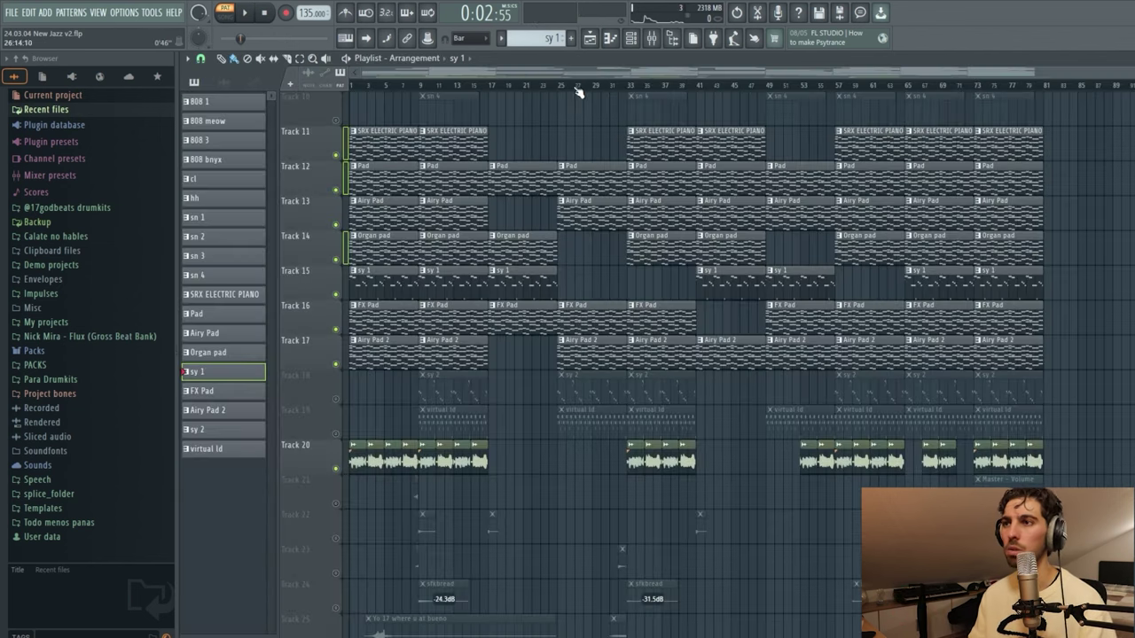
pyautogui.press('l')
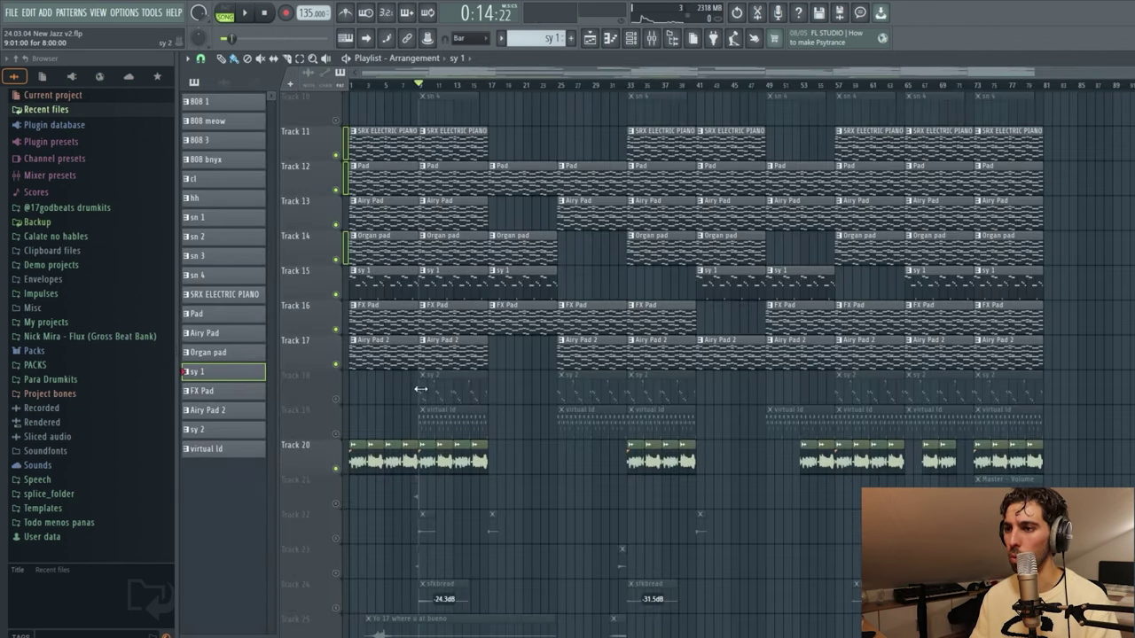
pyautogui.doubleClick(437, 397)
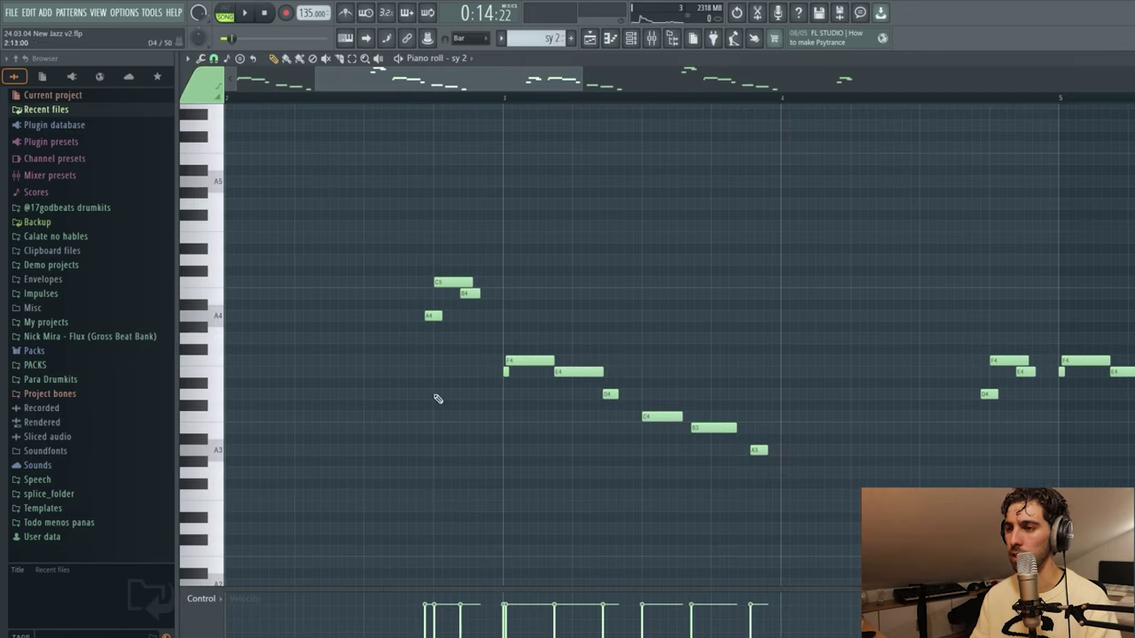
pyautogui.press('space')
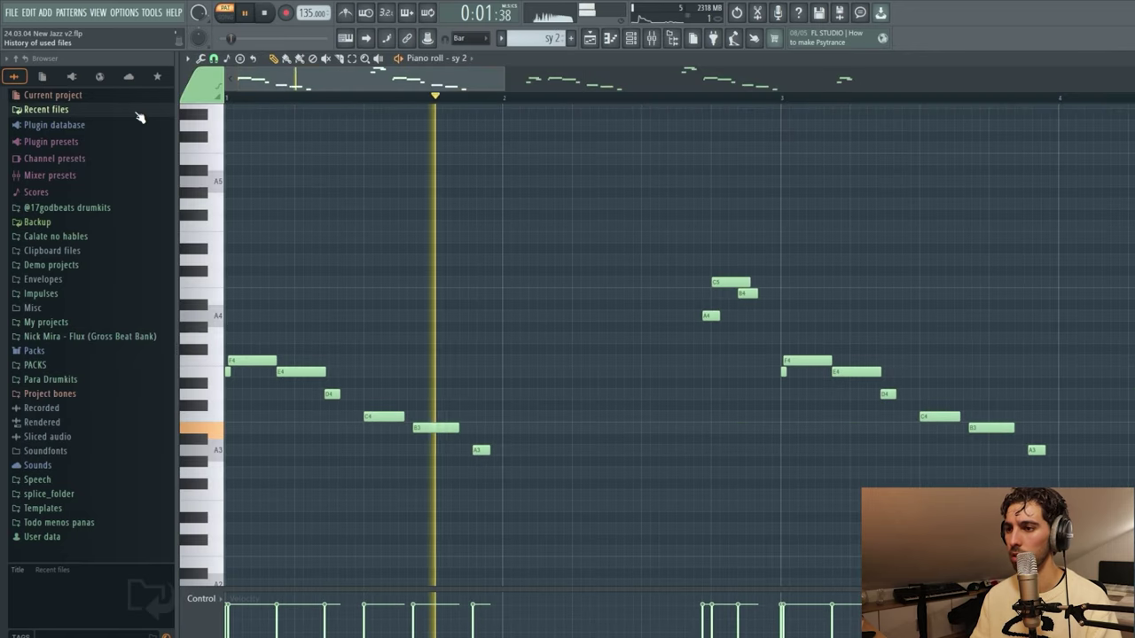
pyautogui.moveTo(503, 85); pyautogui.dragTo(759, 85)
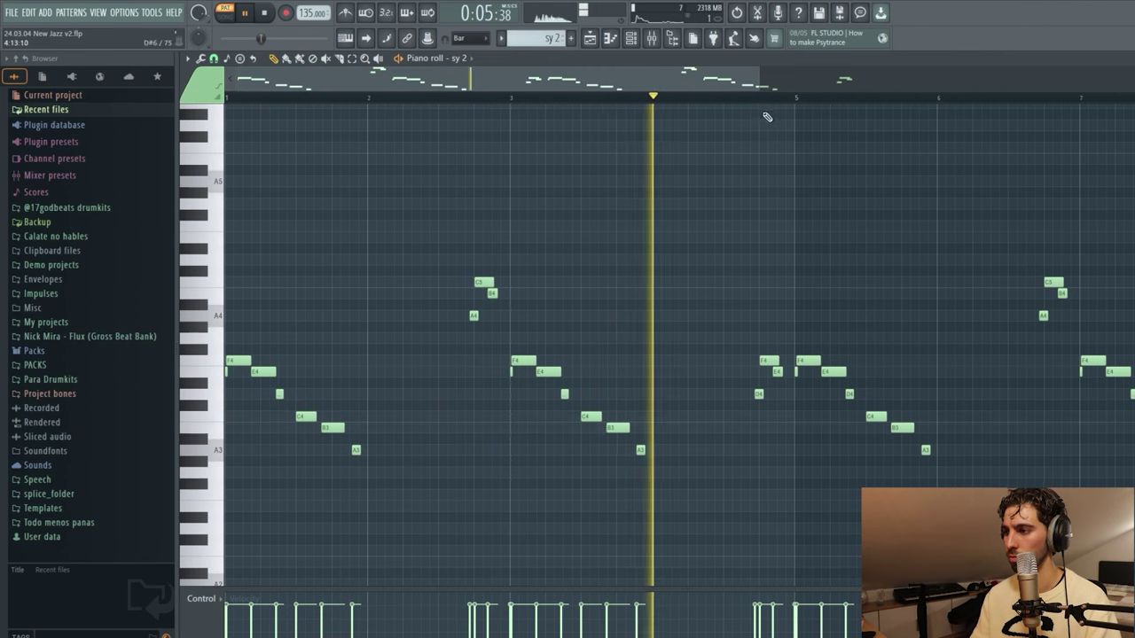
pyautogui.press('space')
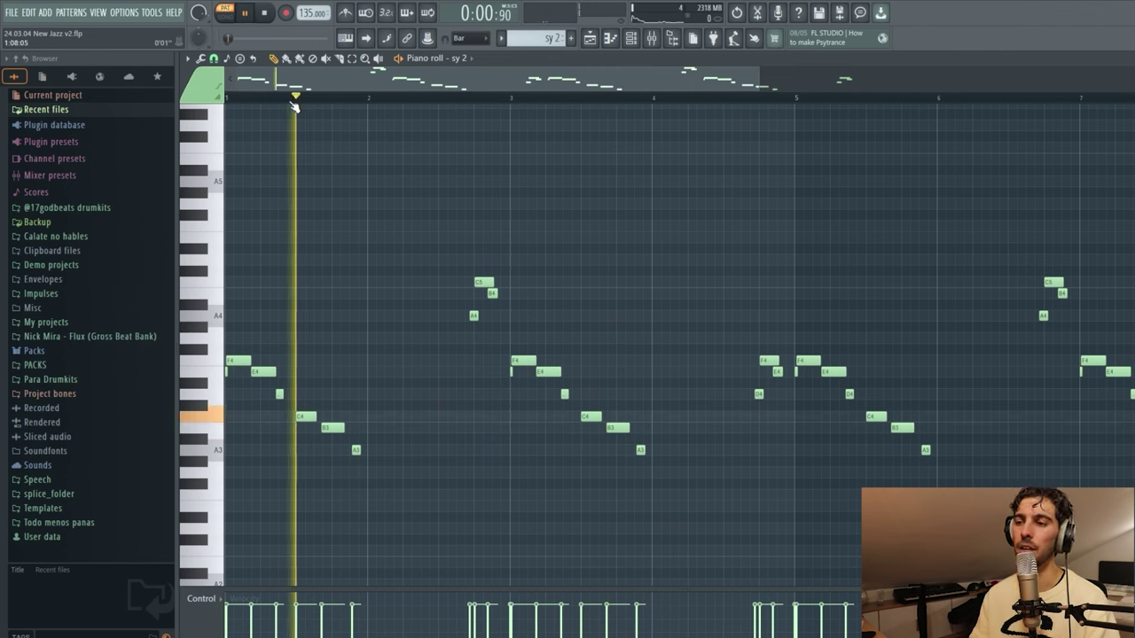
# Listen to the virtual ld pattern and play the combined melody tracks in the playlist from bar 9
pyautogui.press('space')
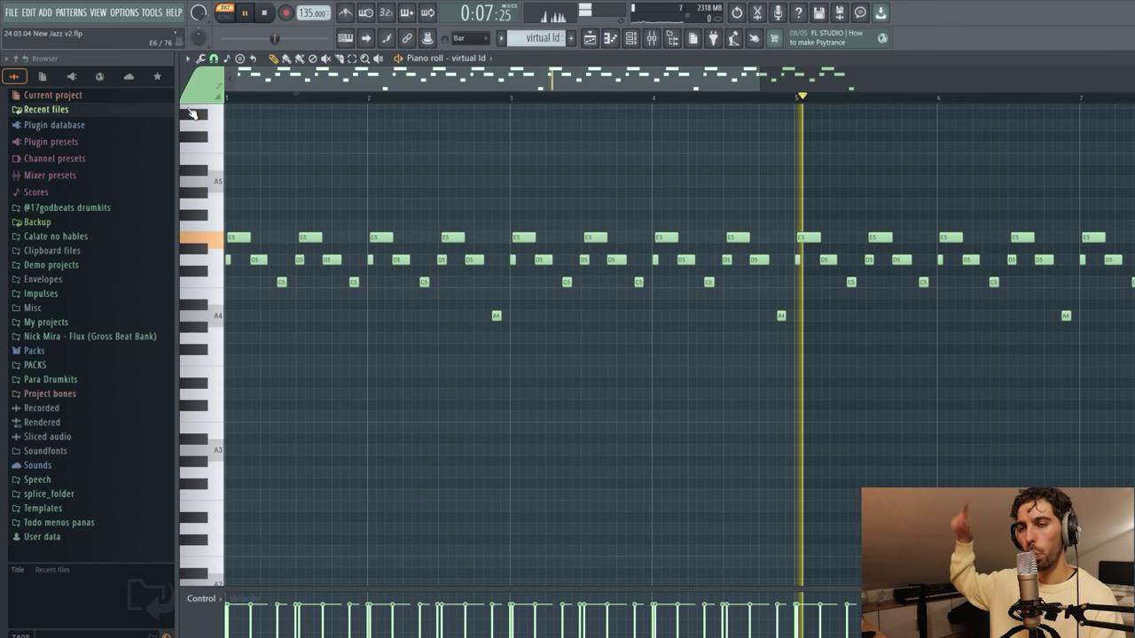
pyautogui.click(589, 38)
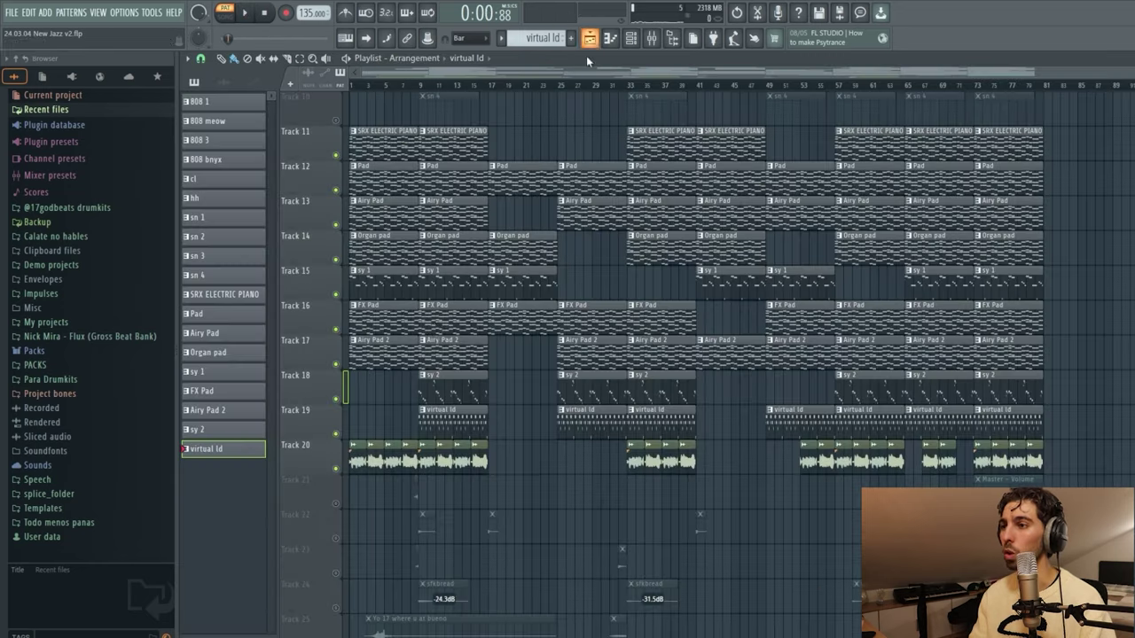
pyautogui.click(422, 89)
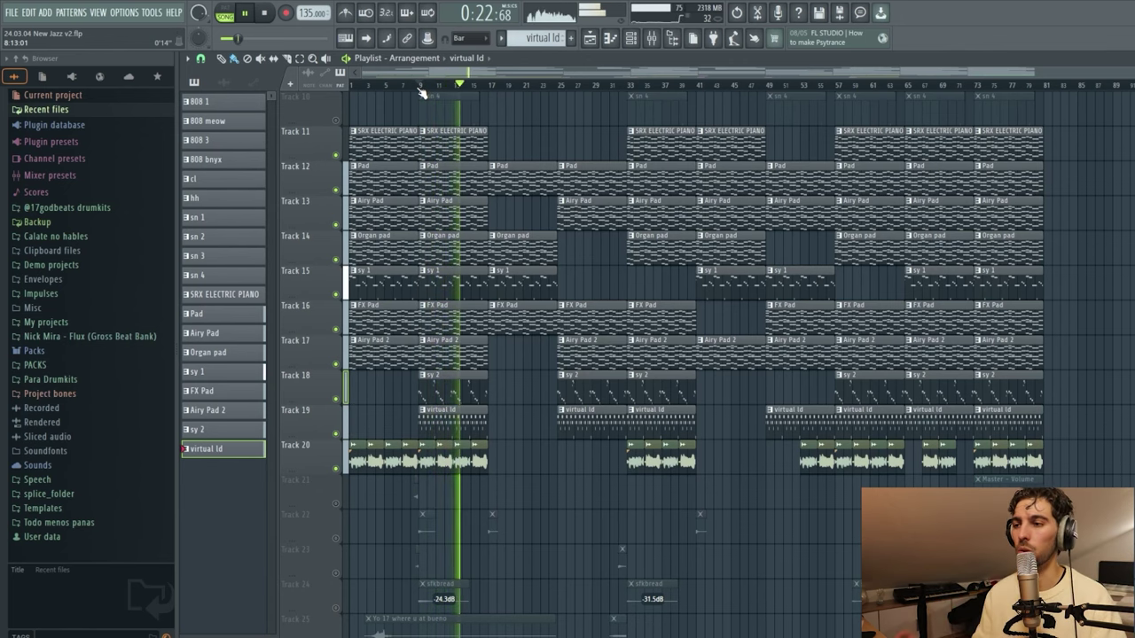
pyautogui.scroll(5, 336, 198)
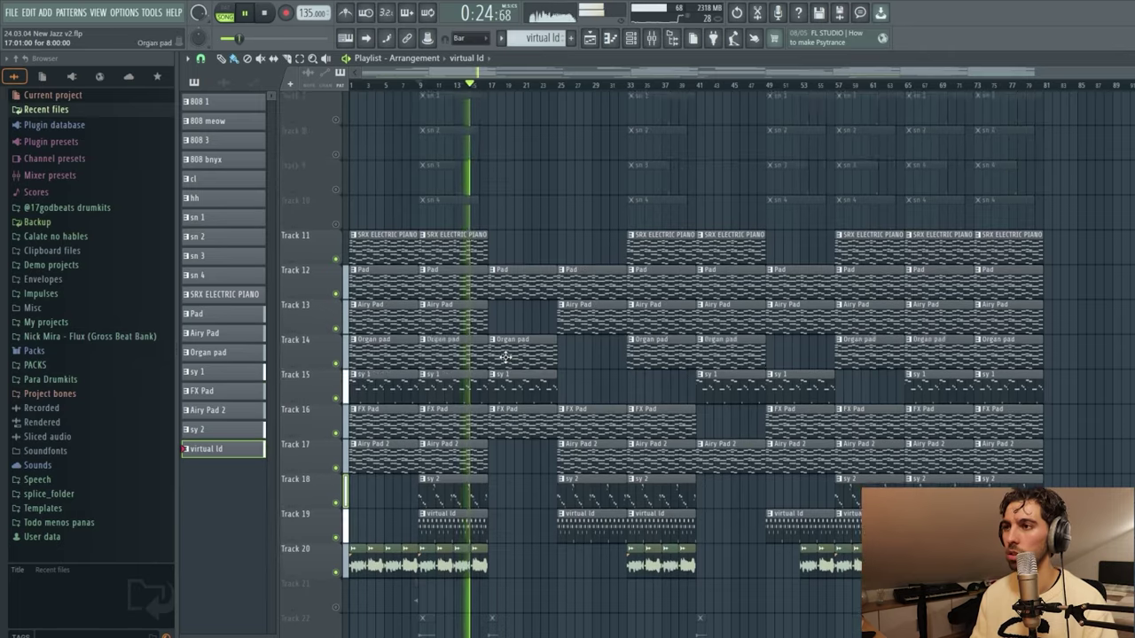
pyautogui.press('space')
# Isolate the 808 tracks 1 to 4 in the playlist and play them with the 808 1 pattern open in the piano roll
pyautogui.moveTo(336, 198); pyautogui.dragTo(337, 227)
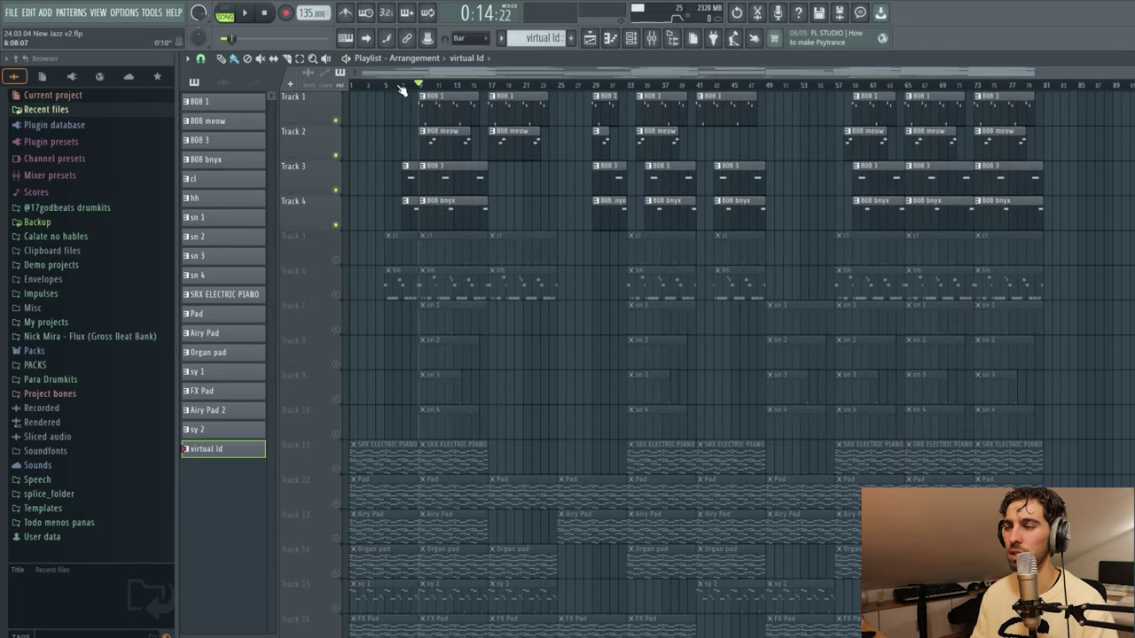
pyautogui.rightClick(336, 228)
pyautogui.doubleClick(434, 101)
pyautogui.press('space')
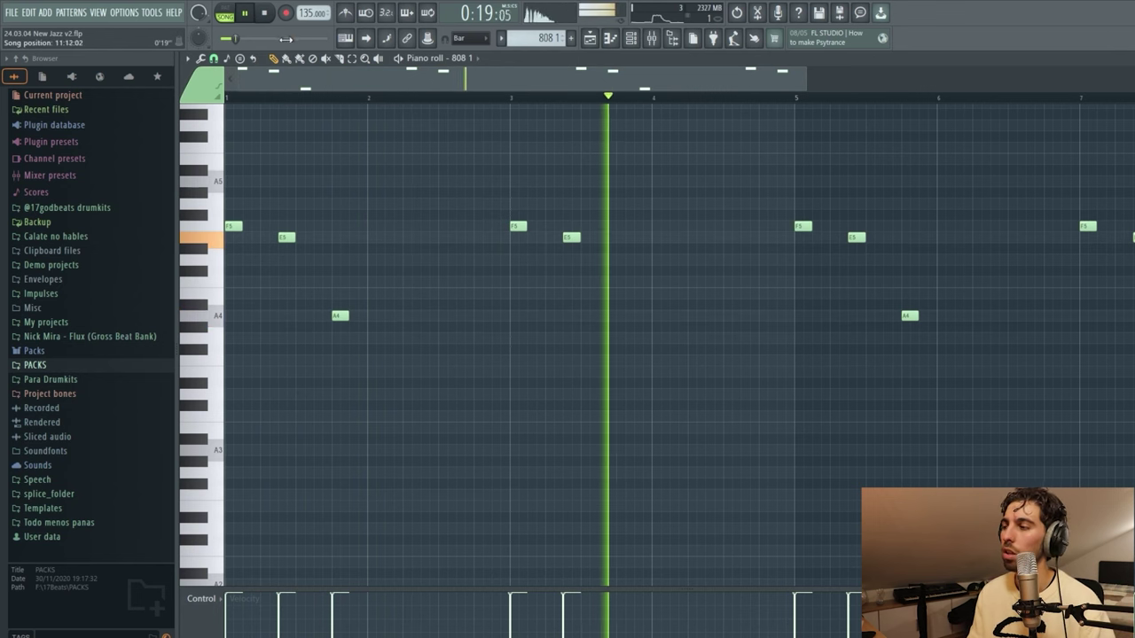
# Stop the 808 1 playback, enable Track 2 in the playlist and open the 808 meow clip in the piano roll
pyautogui.press('space')
pyautogui.press('F5')
pyautogui.click(337, 156)
pyautogui.doubleClick(436, 144)
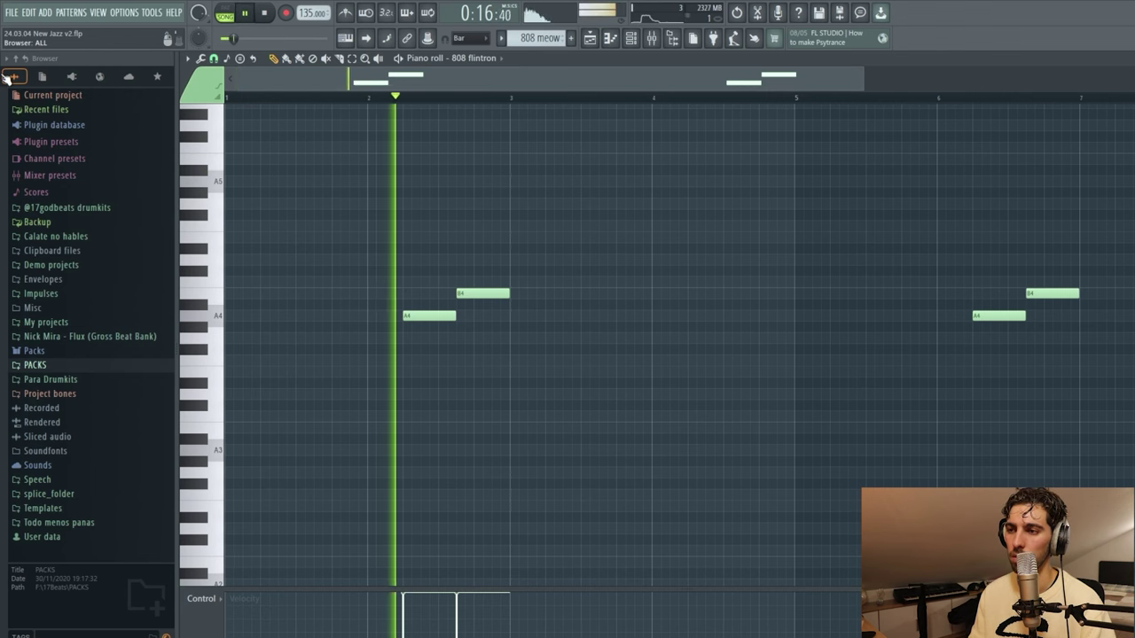
# Audition the 808 3 clip on Track 3 and the 808 bnyx pattern in the piano roll, ending back in the playlist
pyautogui.press('space')
pyautogui.press('F5')
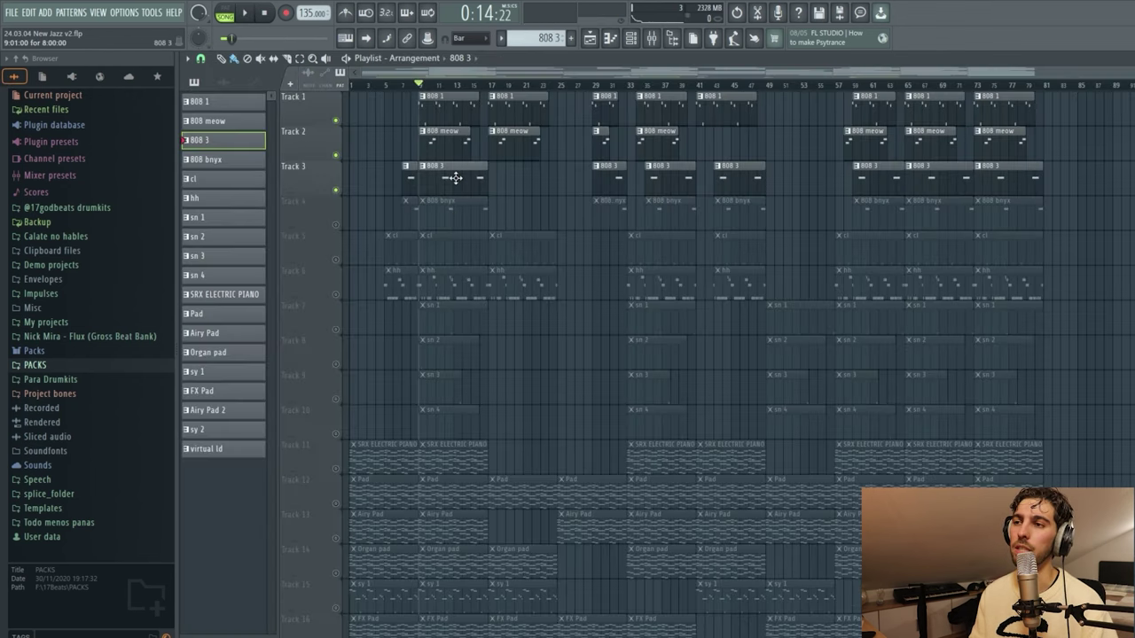
pyautogui.doubleClick(454, 178)
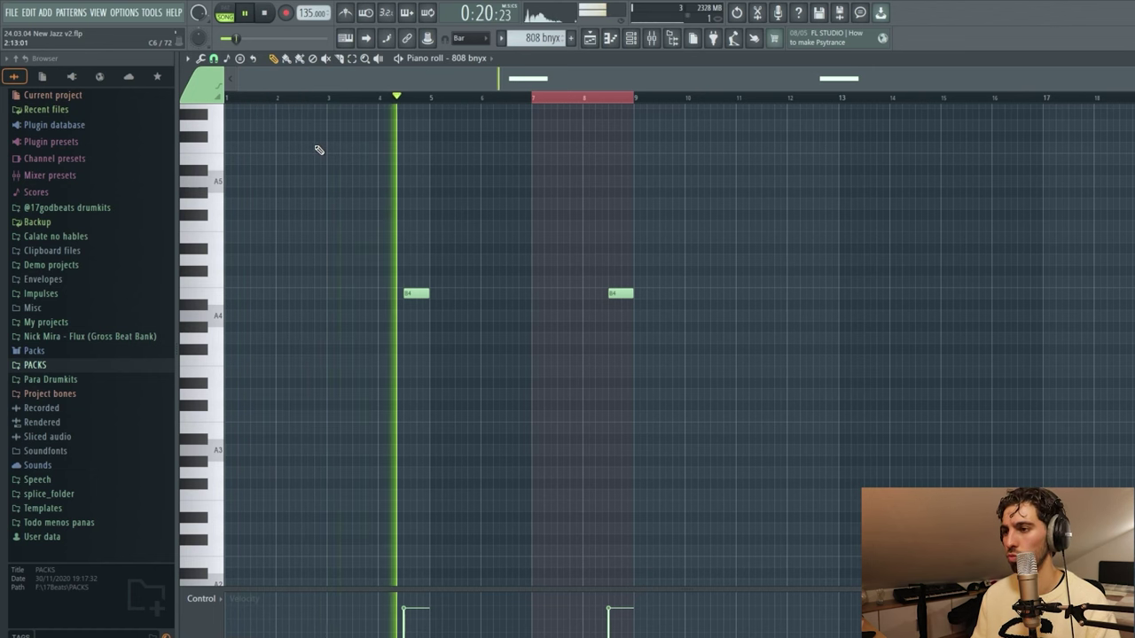
pyautogui.press('space')
pyautogui.press('F5')
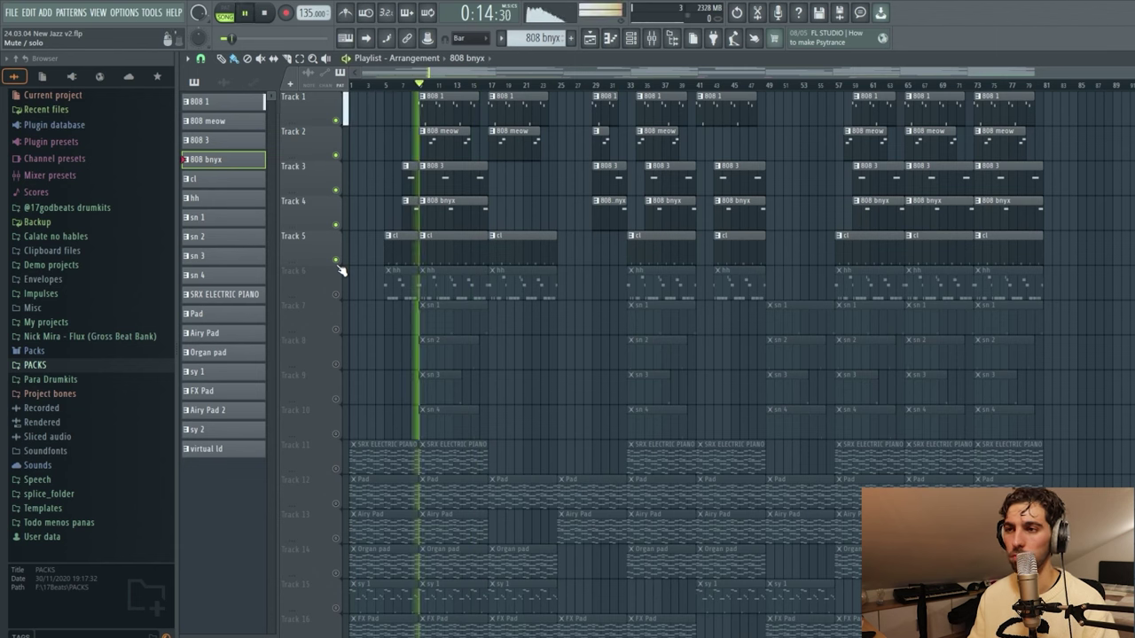
# Examine the notes of the cl, hh and sn 1 drum patterns in the piano roll, one pattern after another
pyautogui.doubleClick(441, 251)
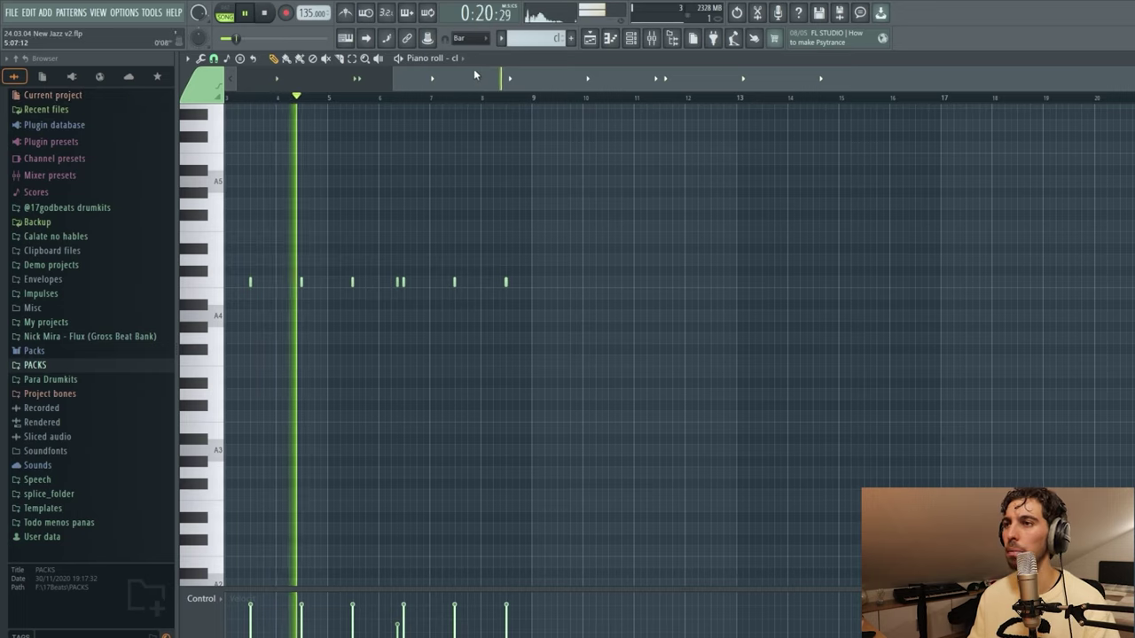
pyautogui.moveTo(473, 68); pyautogui.dragTo(307, 71)
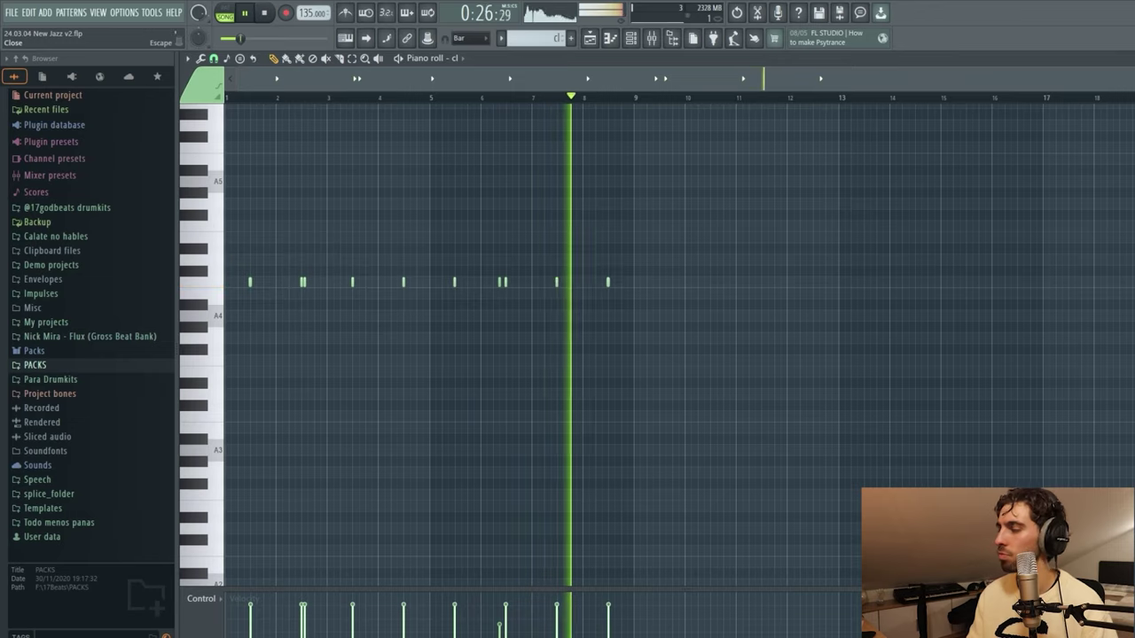
pyautogui.press('Escape')
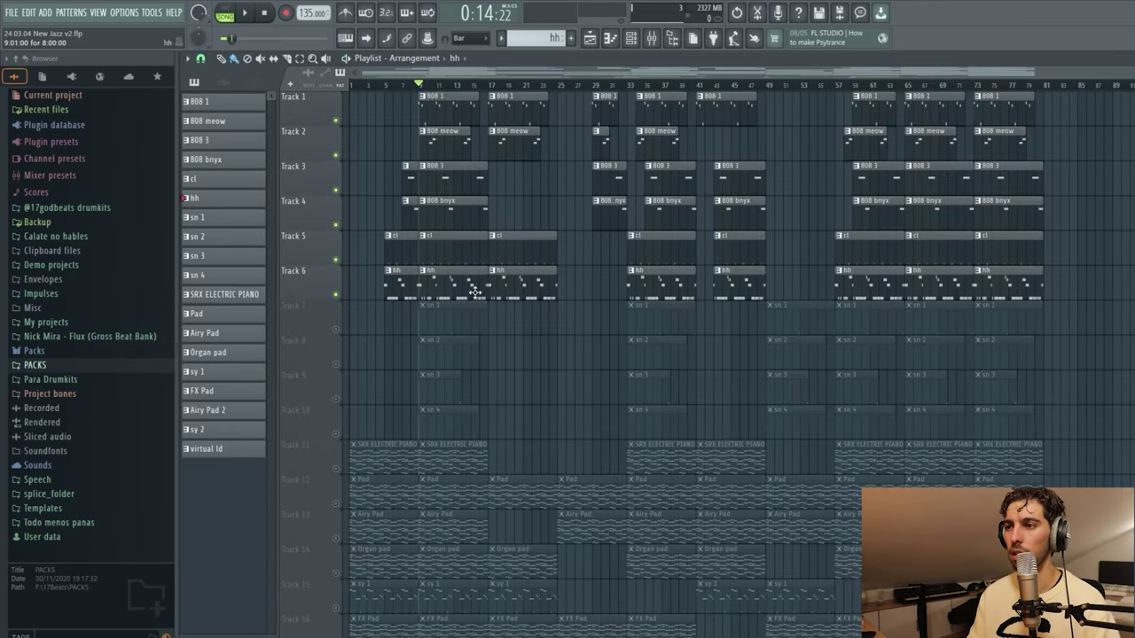
pyautogui.doubleClick(475, 293)
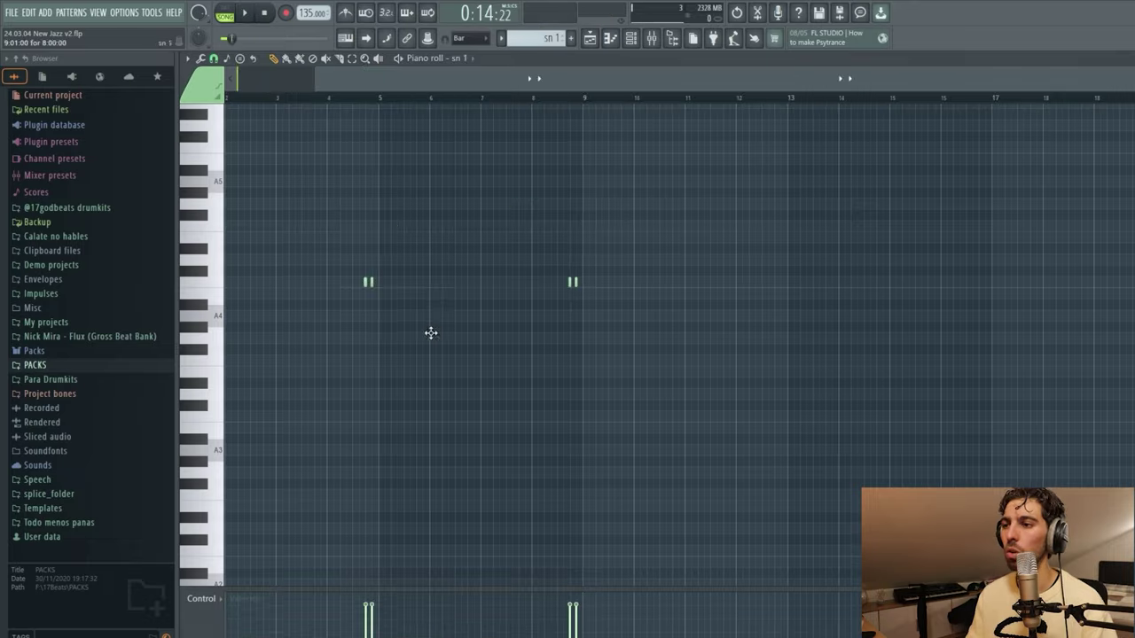
pyautogui.moveTo(593, 81); pyautogui.dragTo(65, 122)
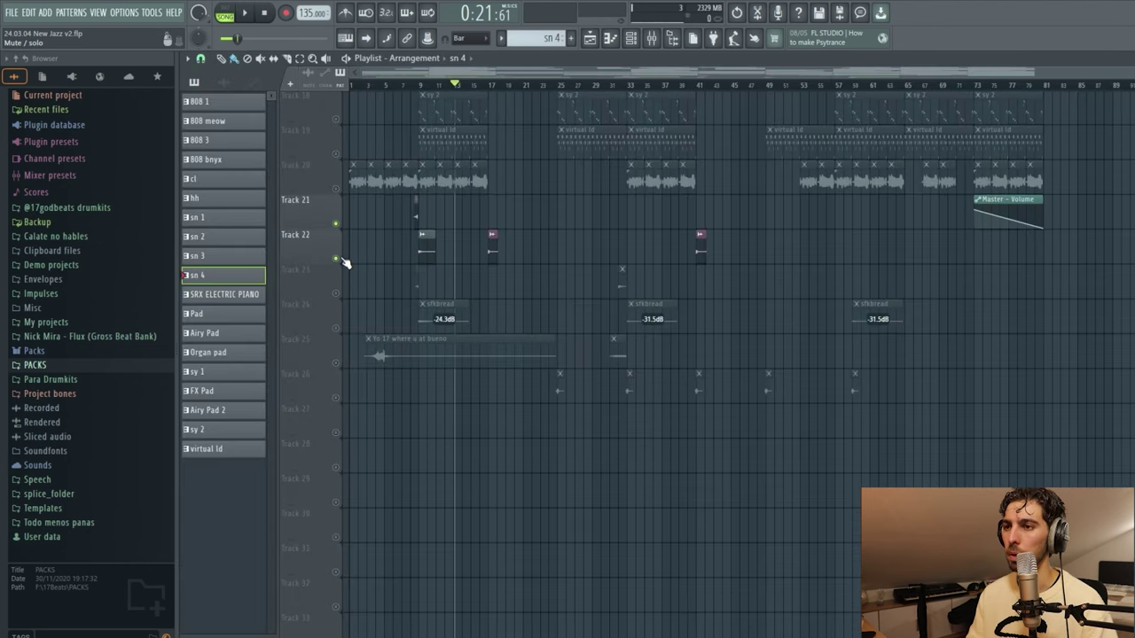
# Enable Track 24 and play the effect clips on Tracks 21 to 24 around bar 9 in the playlist
pyautogui.click(335, 328)
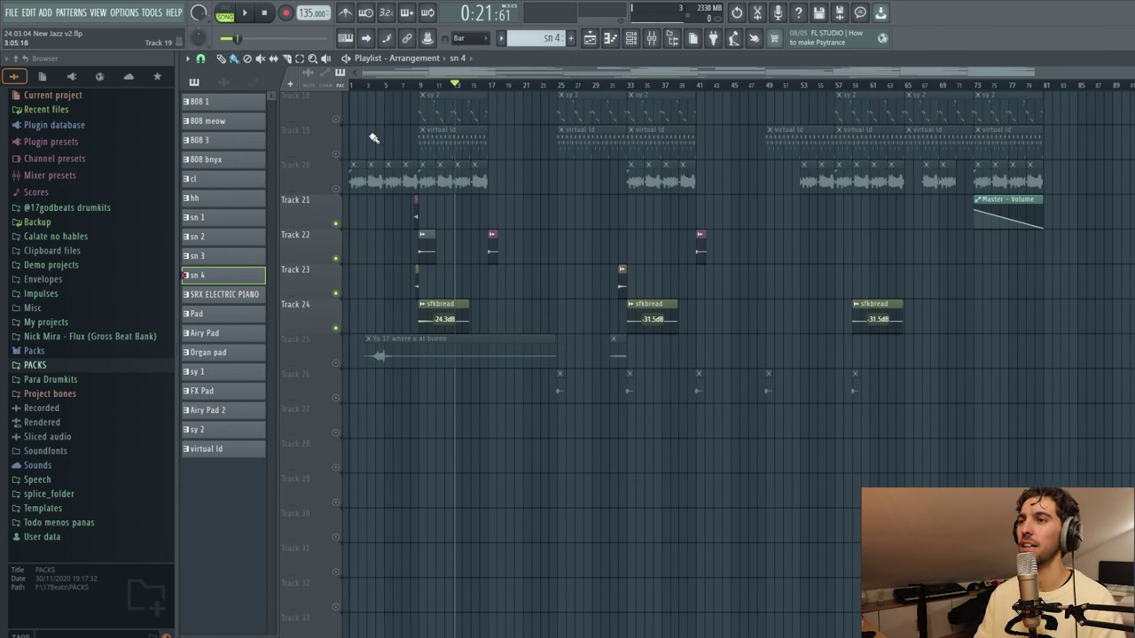
pyautogui.press('space')
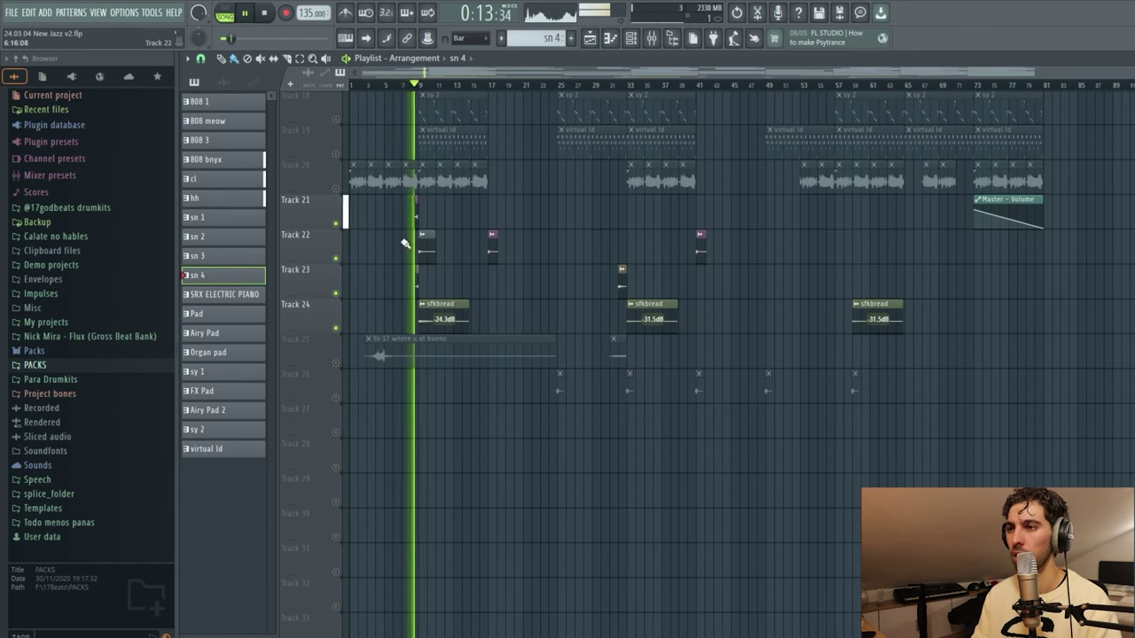
pyautogui.press('space')
pyautogui.scroll(5, 418, 88)
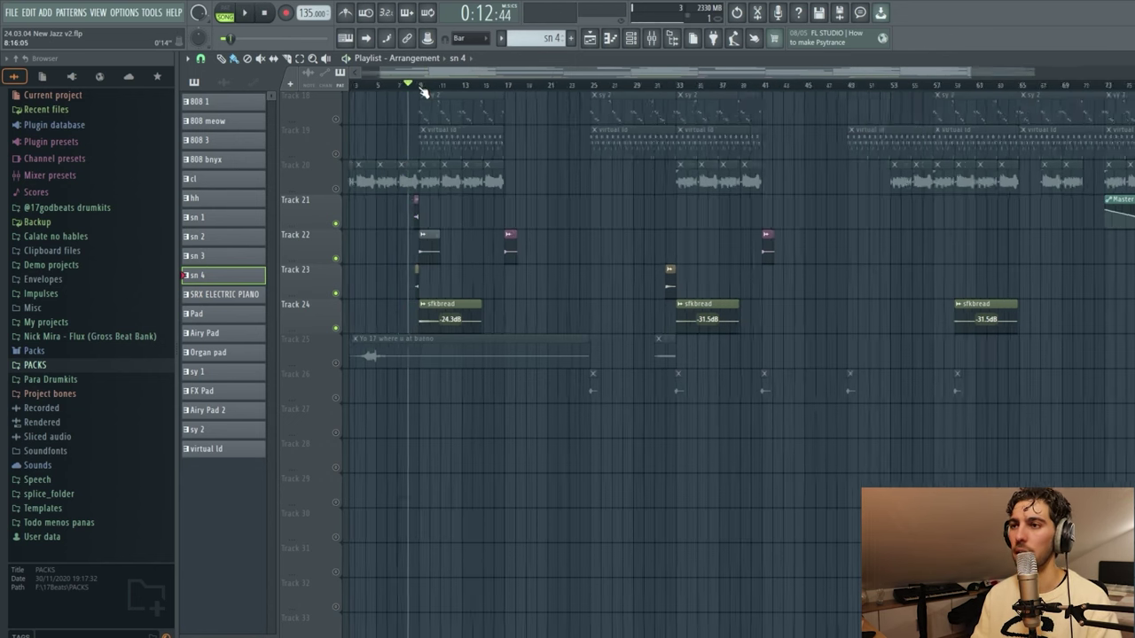
pyautogui.press('space')
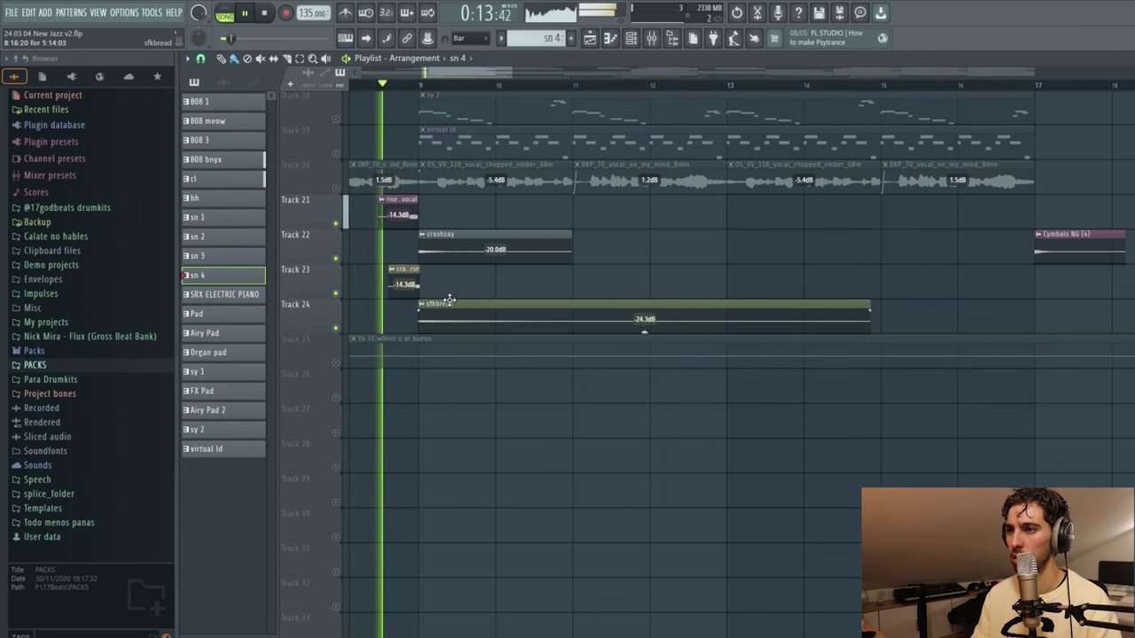
pyautogui.press('space')
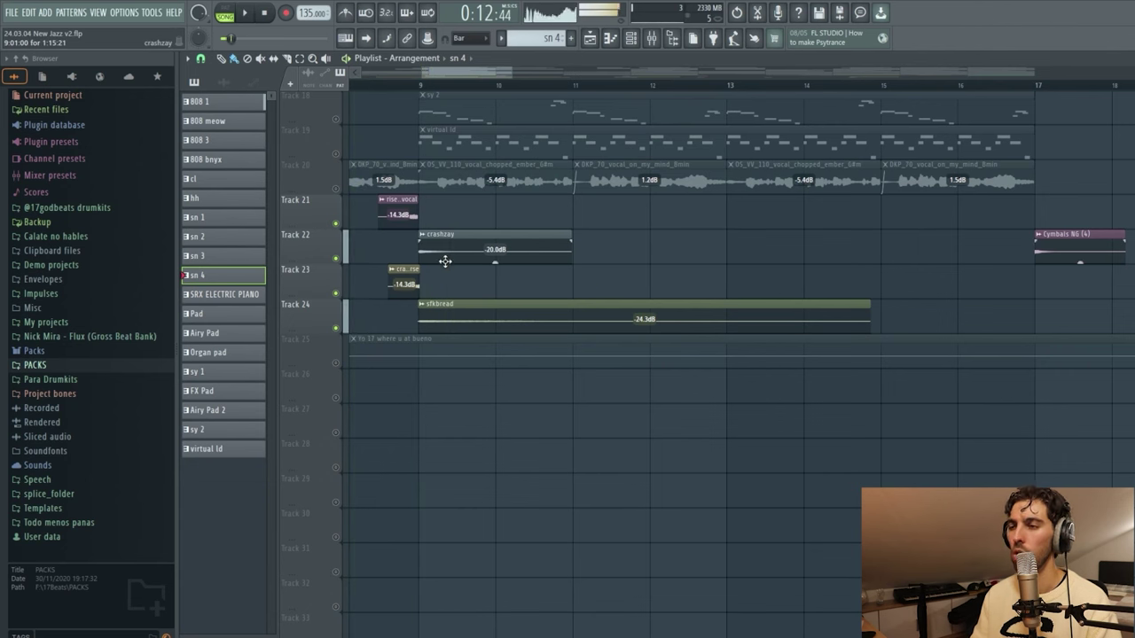
# Inspect the audio clip settings of the crashzay and sfkbread samples, closing each window after viewing
pyautogui.doubleClick(441, 254)
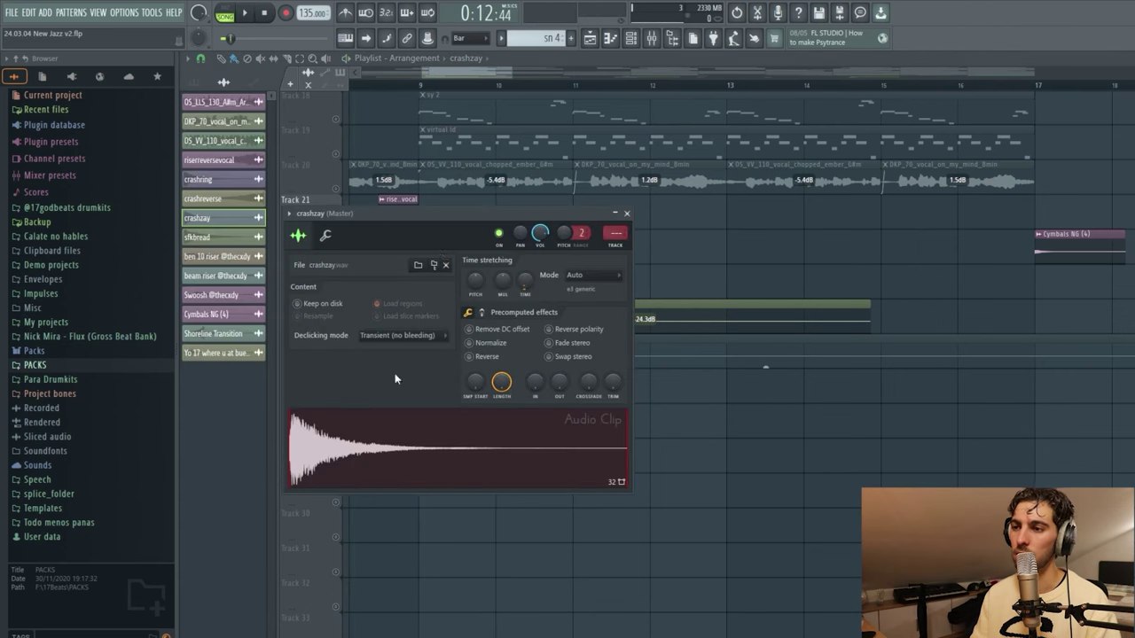
pyautogui.click(625, 214)
pyautogui.doubleClick(560, 316)
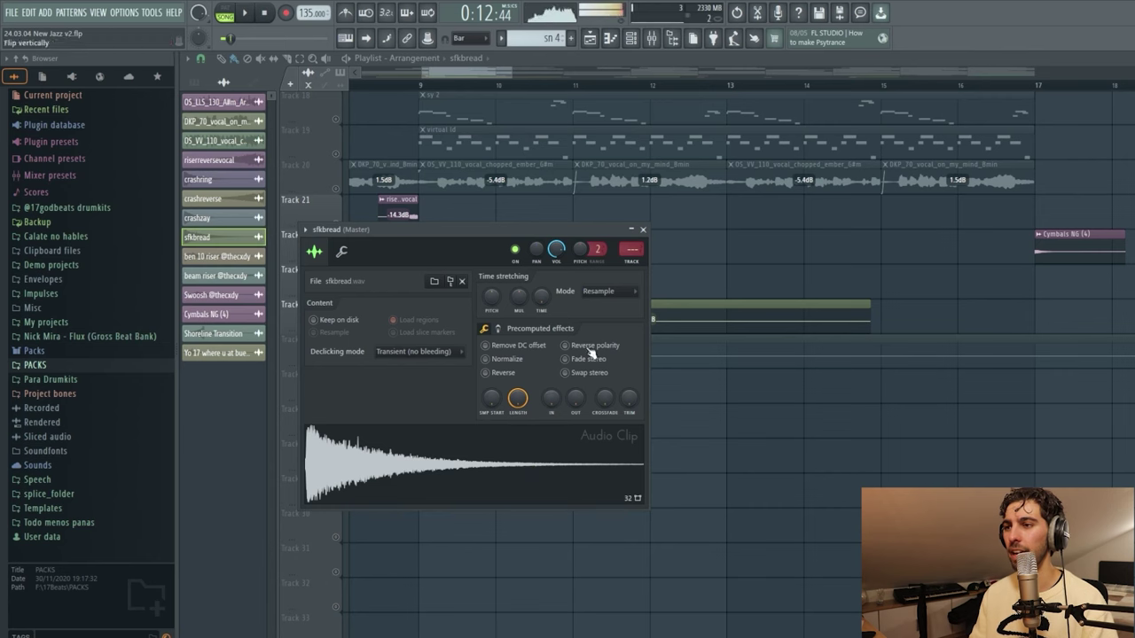
pyautogui.click(643, 230)
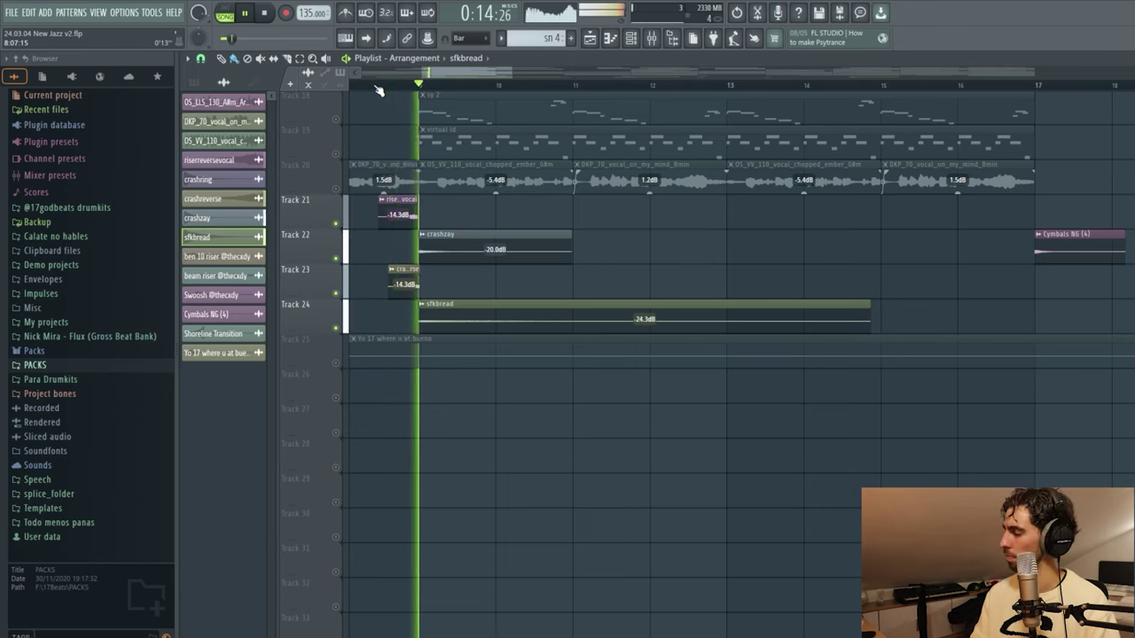
# Stop the effects playback and play the full arrangement from the intro with all tracks enabled, reviewing the layers up to bar 9
pyautogui.scroll(-1, 378, 90)
pyautogui.scroll(-3, 379, 89)
pyautogui.press('space')
pyautogui.scroll(3, 367, 240)
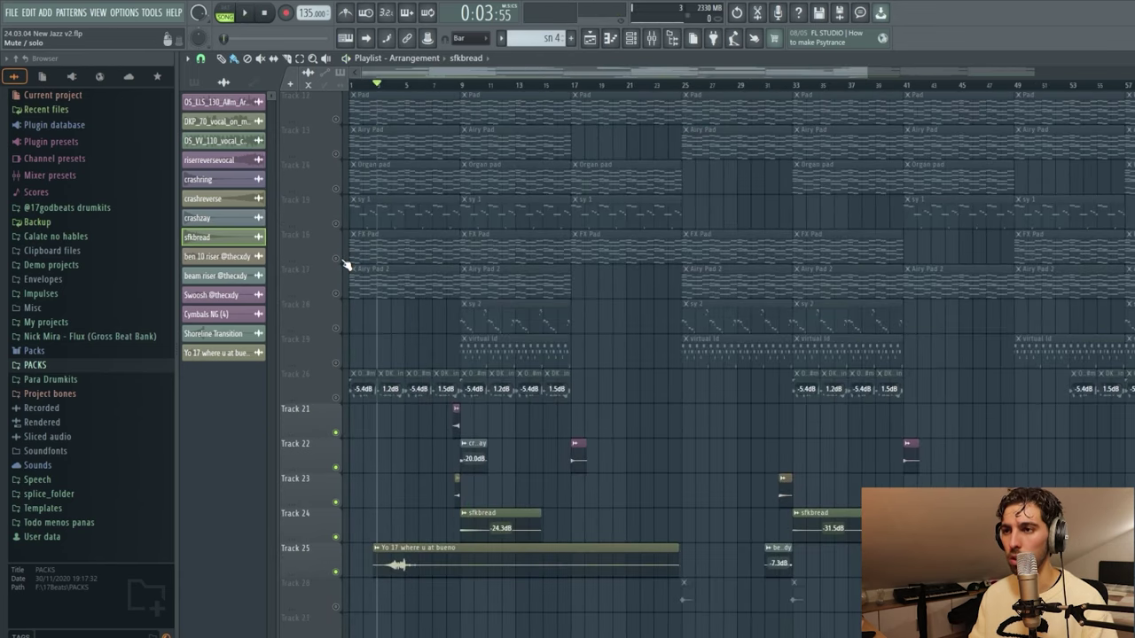
pyautogui.scroll(4, 381, 310)
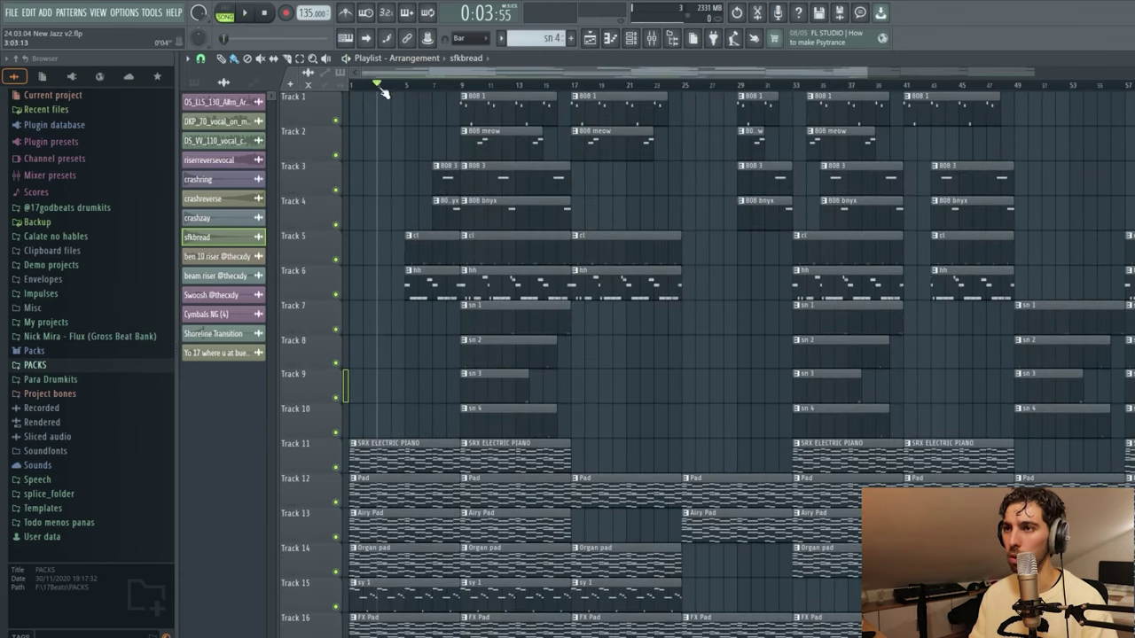
pyautogui.scroll(-2, 396, 349)
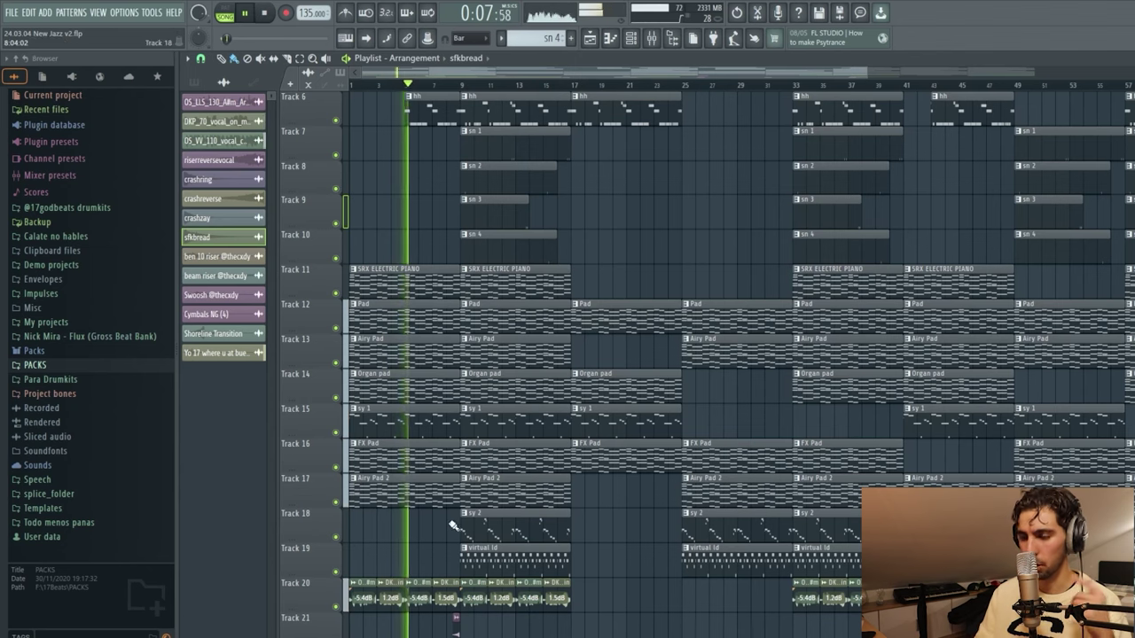
pyautogui.scroll(3, 476, 279)
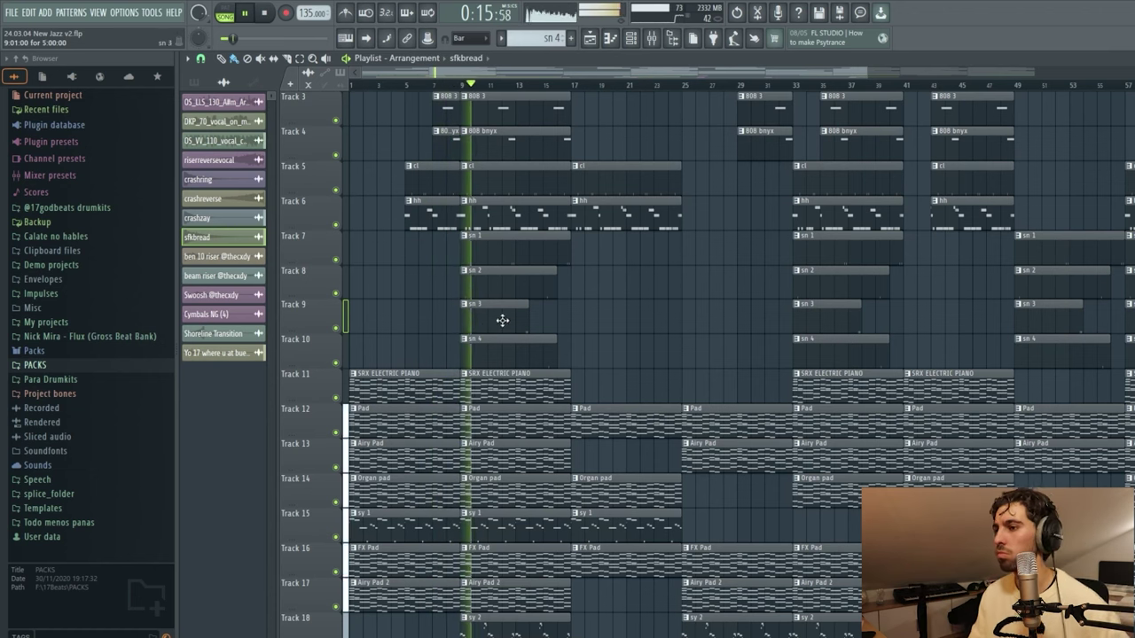
# Jump playback to just before bar 17 and review the drum, melody and effect tracks as the song plays to about bar 31
pyautogui.click(564, 84)
pyautogui.scroll(1, 674, 222)
pyautogui.scroll(1, 663, 227)
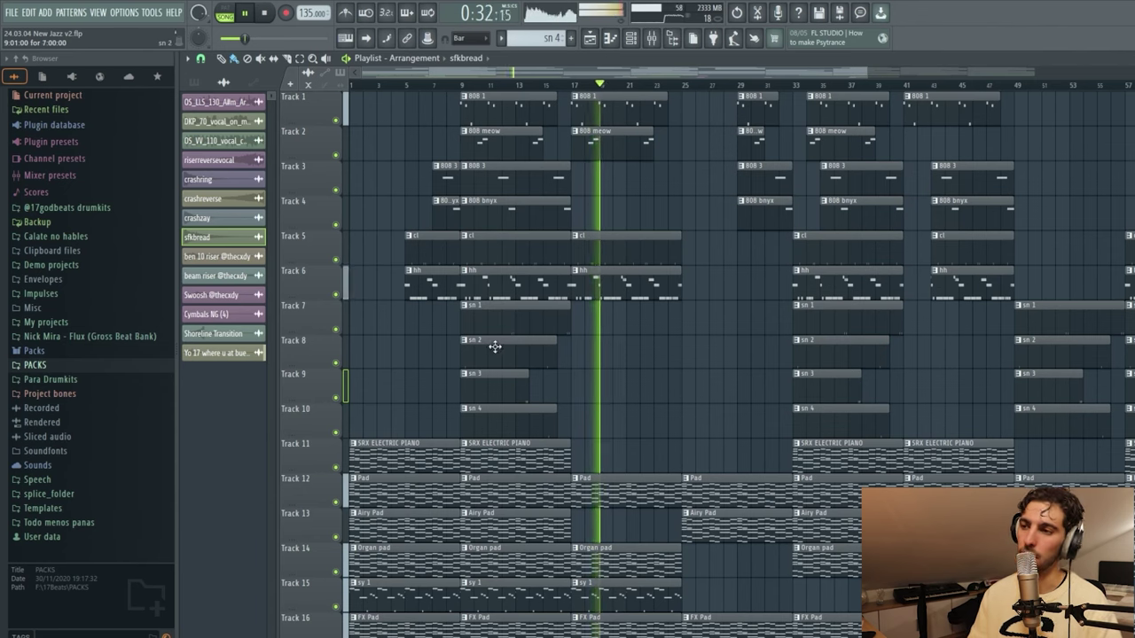
pyautogui.scroll(-4, 510, 425)
pyautogui.scroll(-1, 510, 425)
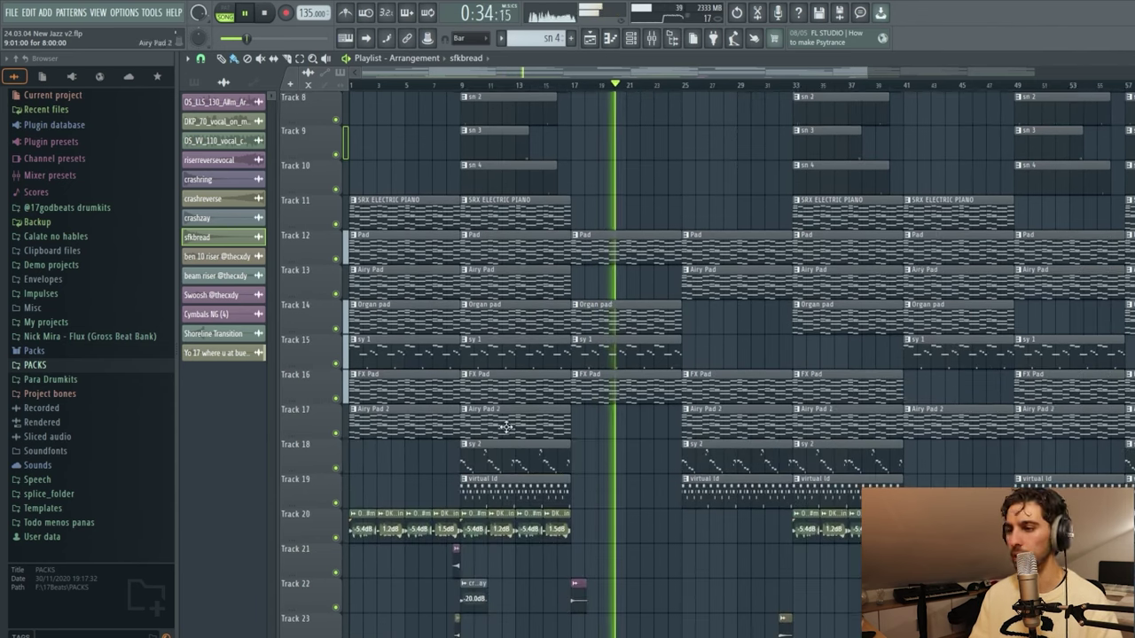
pyautogui.scroll(-1, 502, 492)
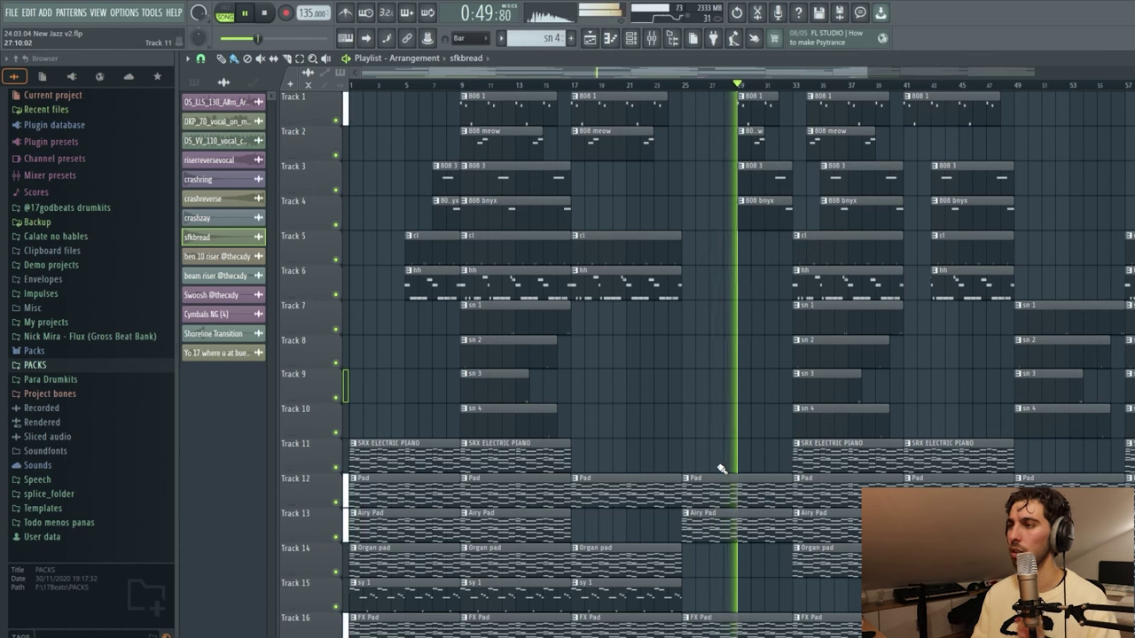
pyautogui.scroll(-4, 720, 468)
pyautogui.scroll(-4, 720, 469)
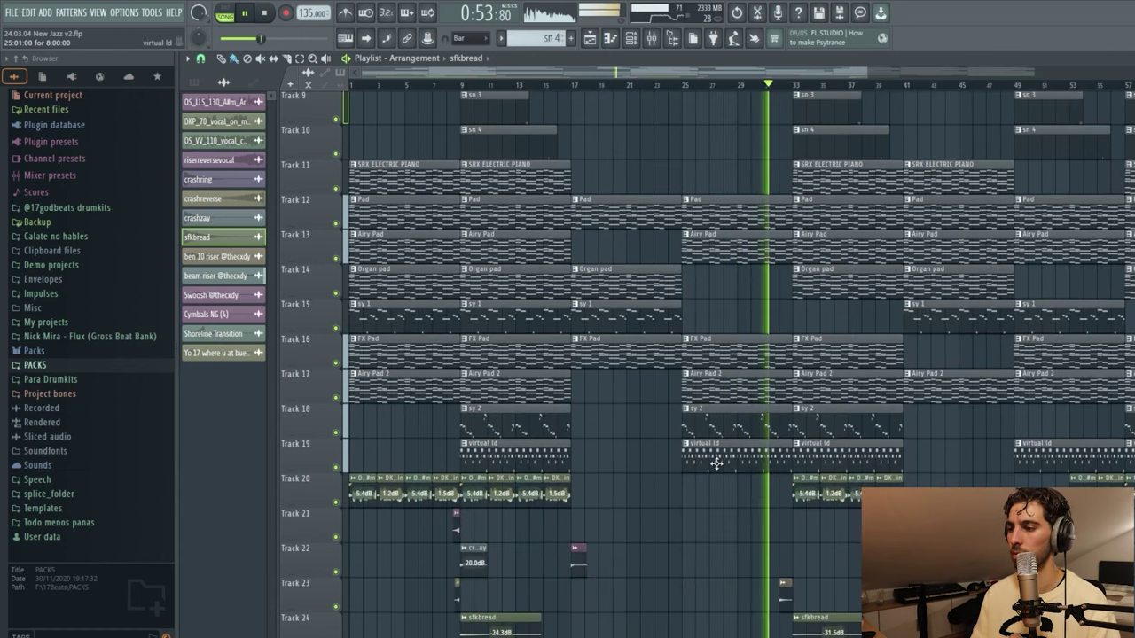
pyautogui.scroll(-4, 723, 471)
pyautogui.scroll(11, 735, 478)
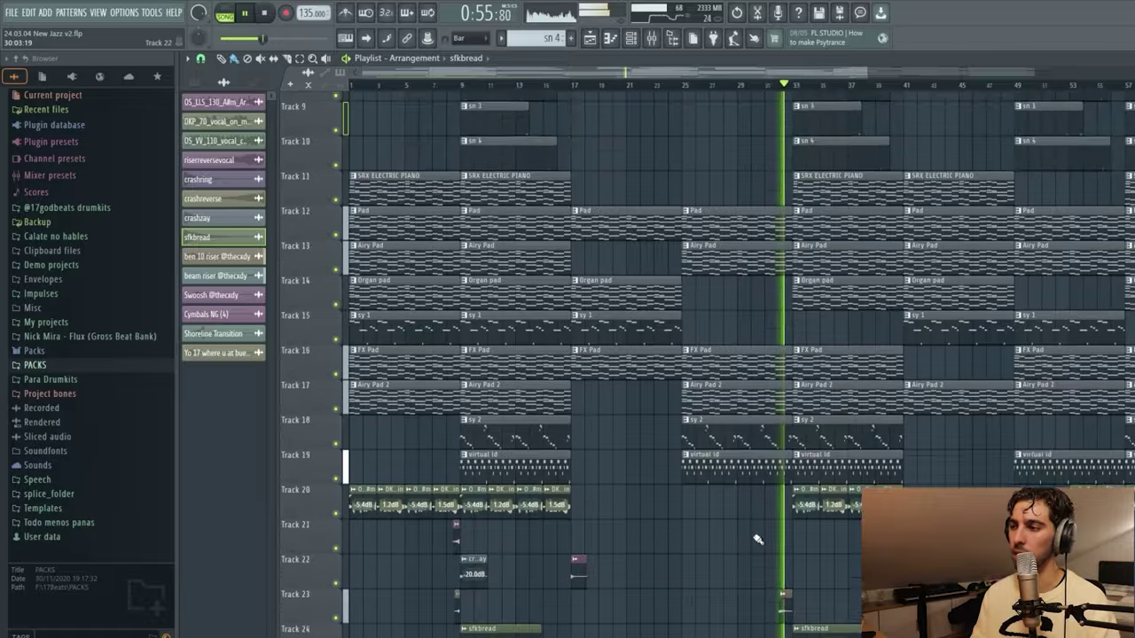